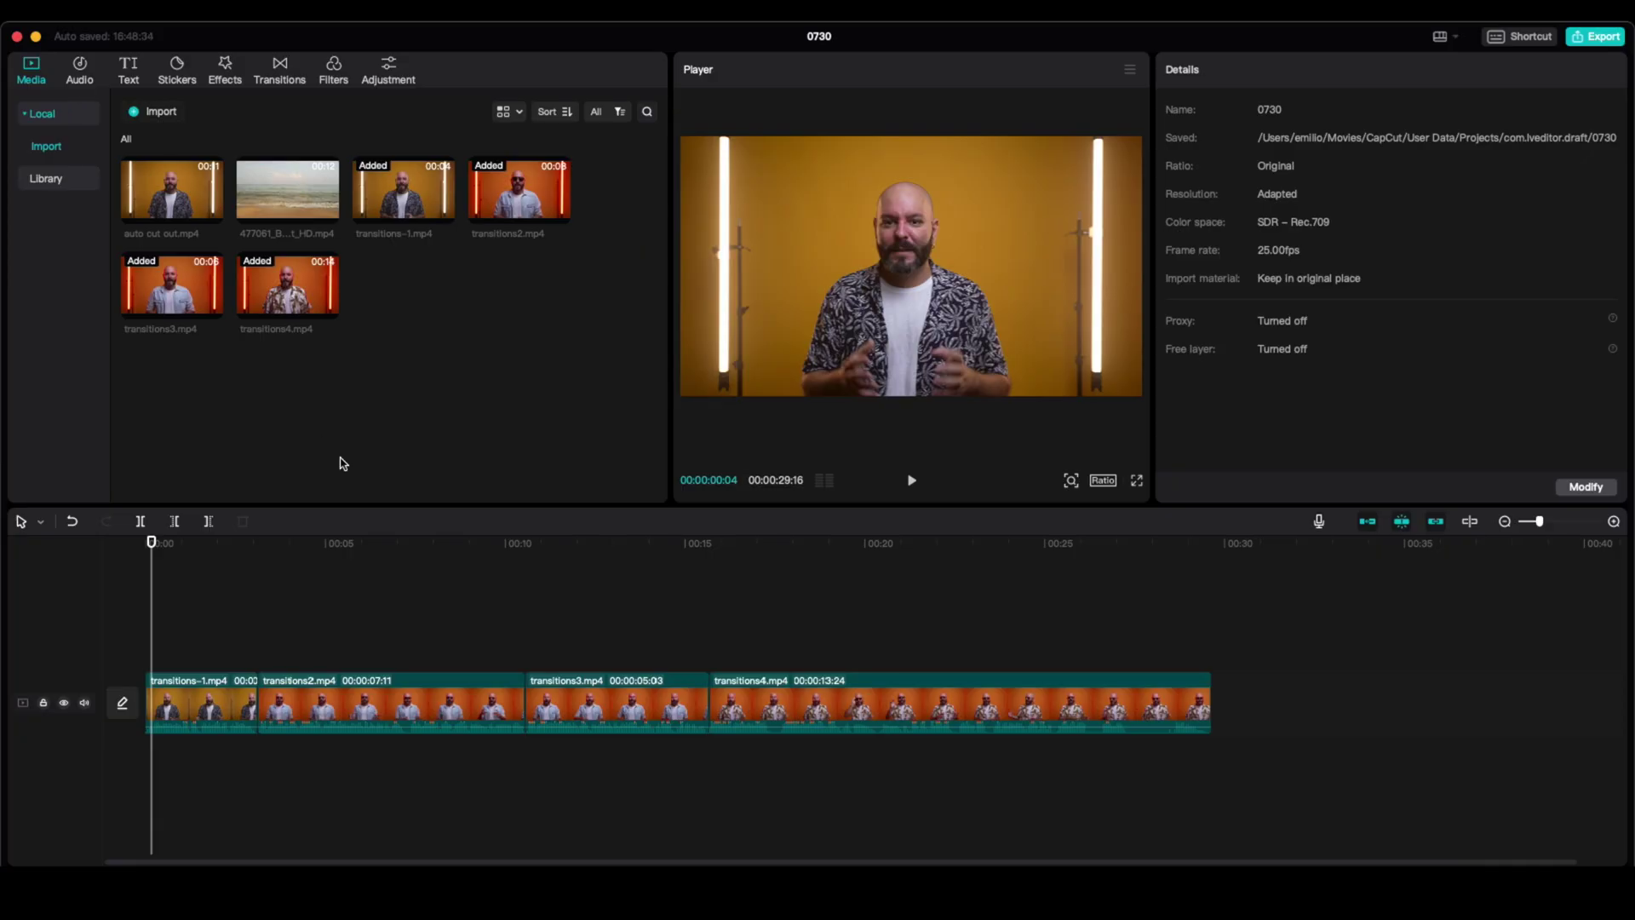
Step: Browse the transitions library's Overlay and MG categories, then scroll back to Trending
left_click(283, 73)
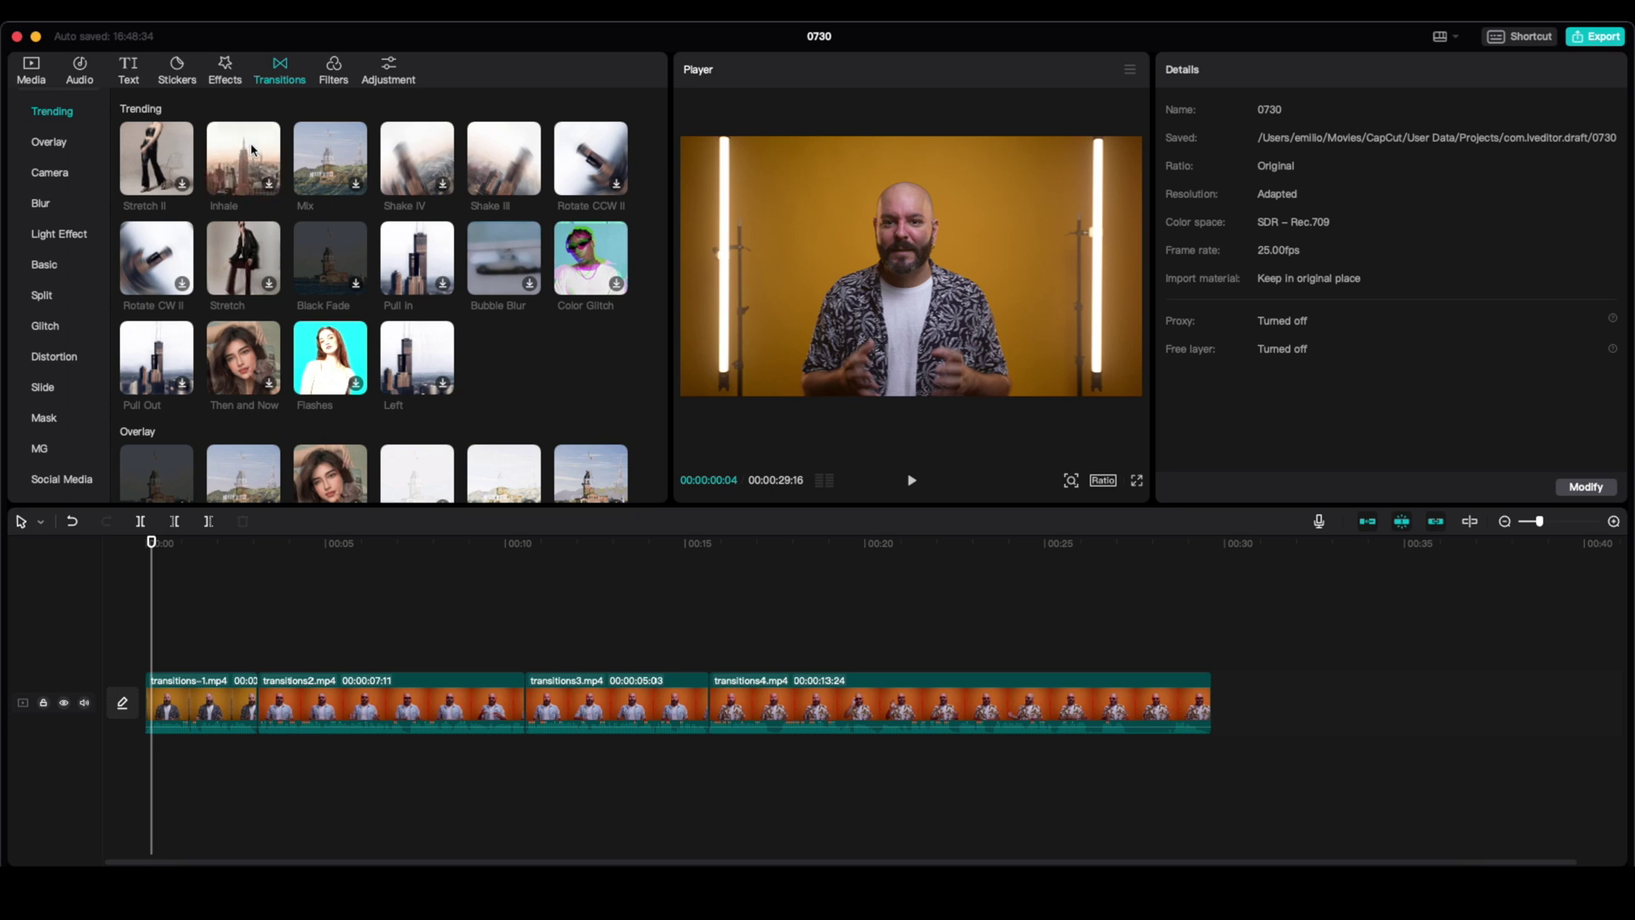
left_click(56, 146)
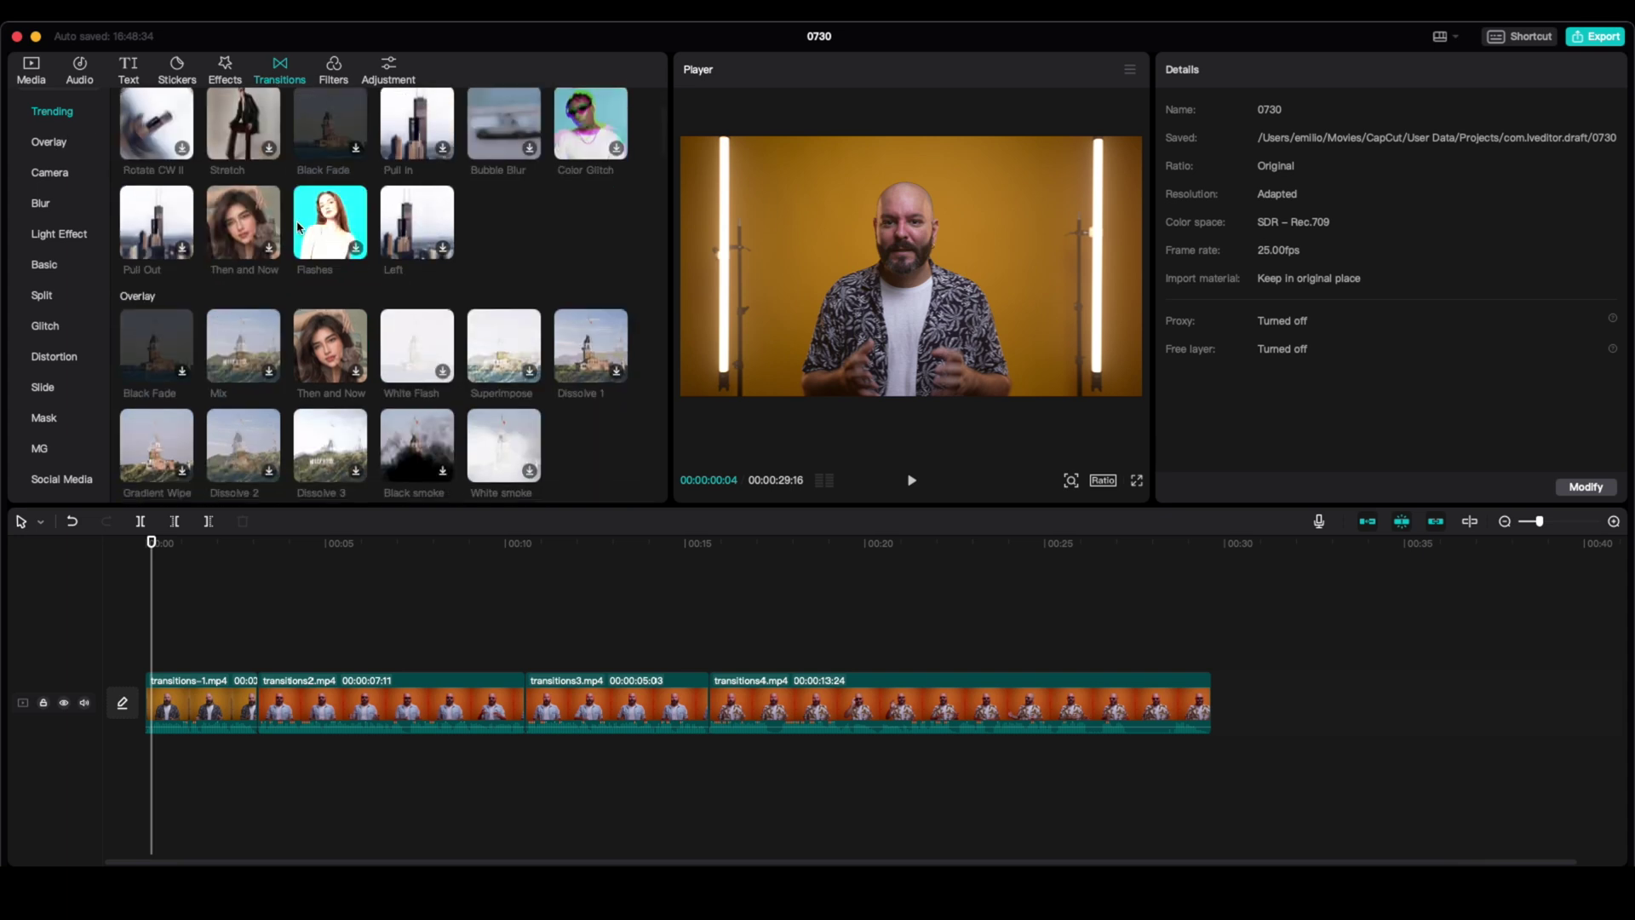
scroll(298, 226, "down", 15)
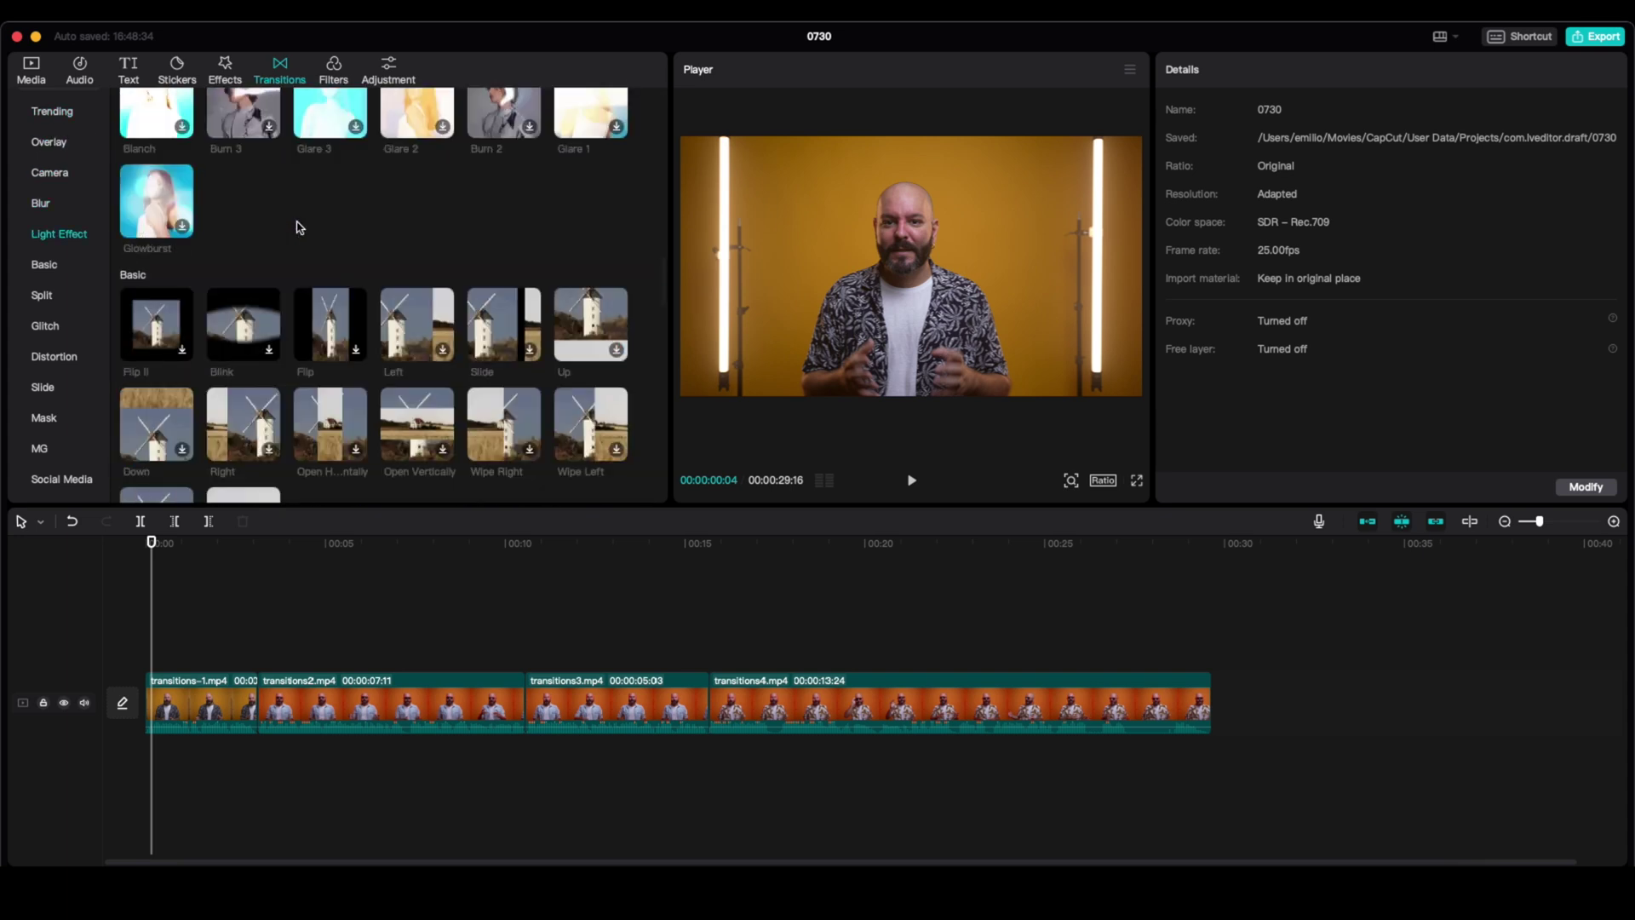
scroll(298, 227, "down", 15)
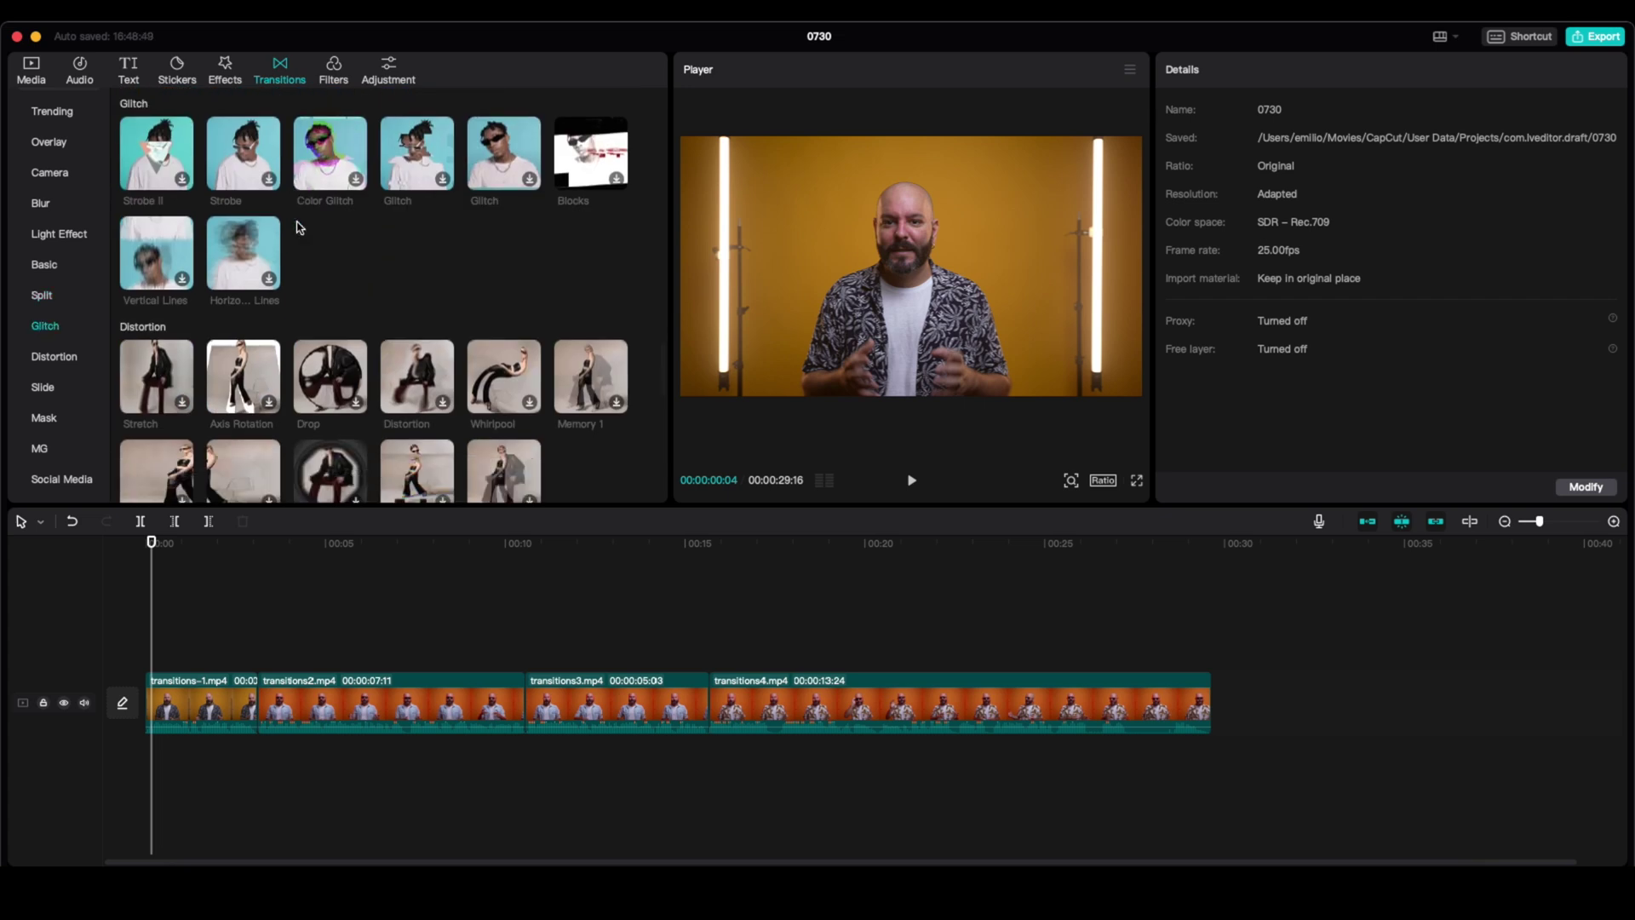
scroll(298, 226, "down", 6)
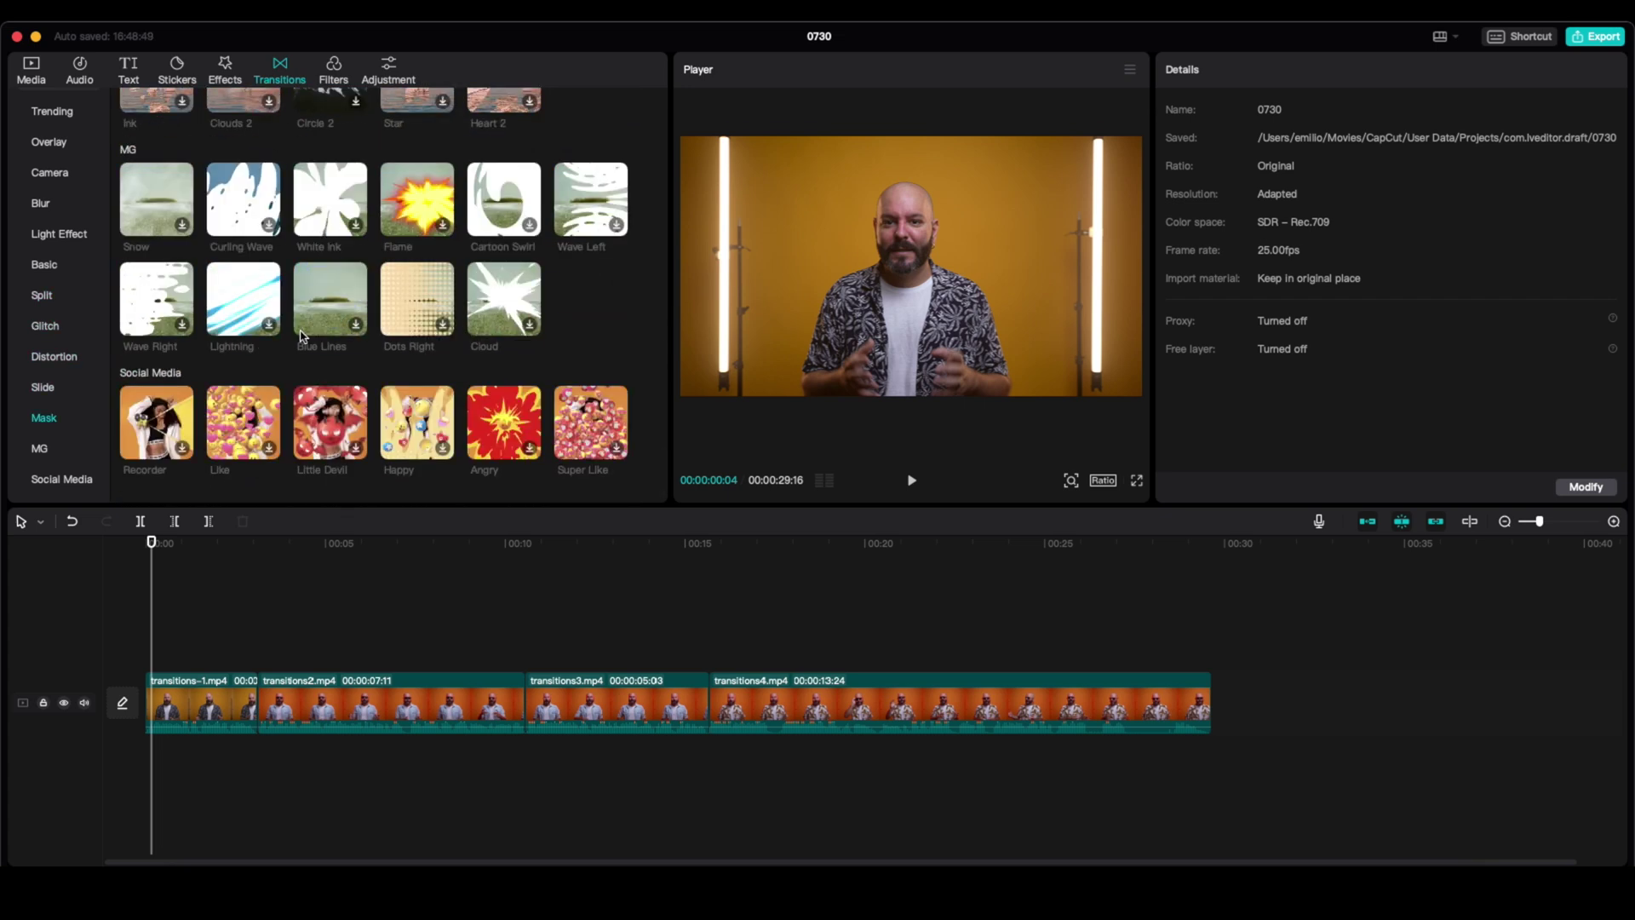
left_click(62, 456)
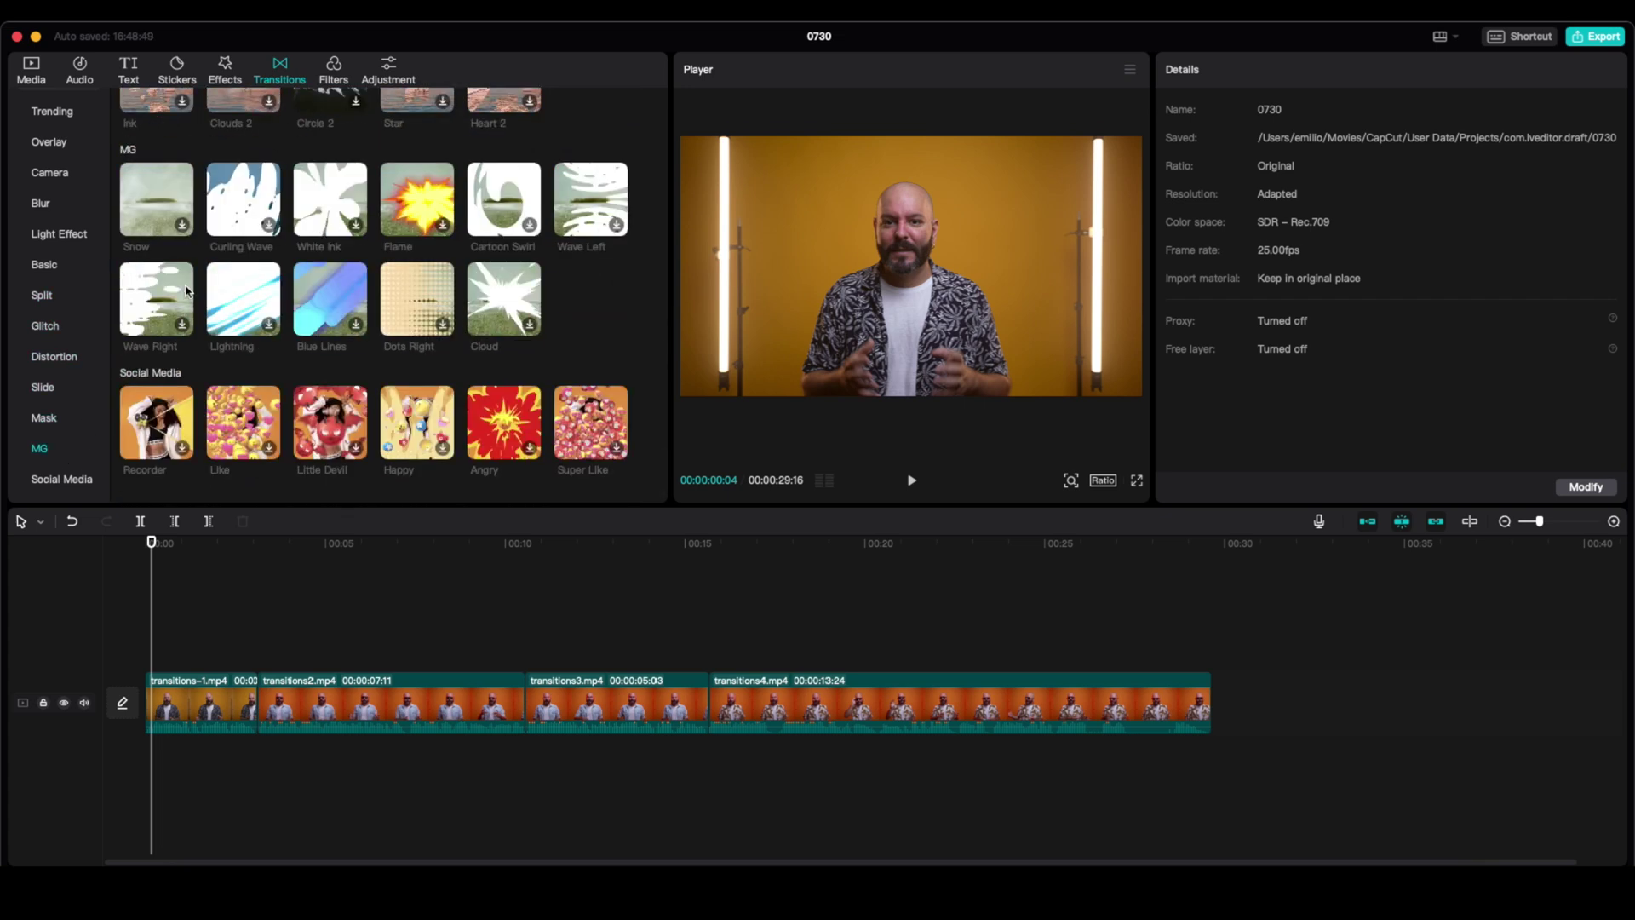
scroll(255, 320, "up", 20)
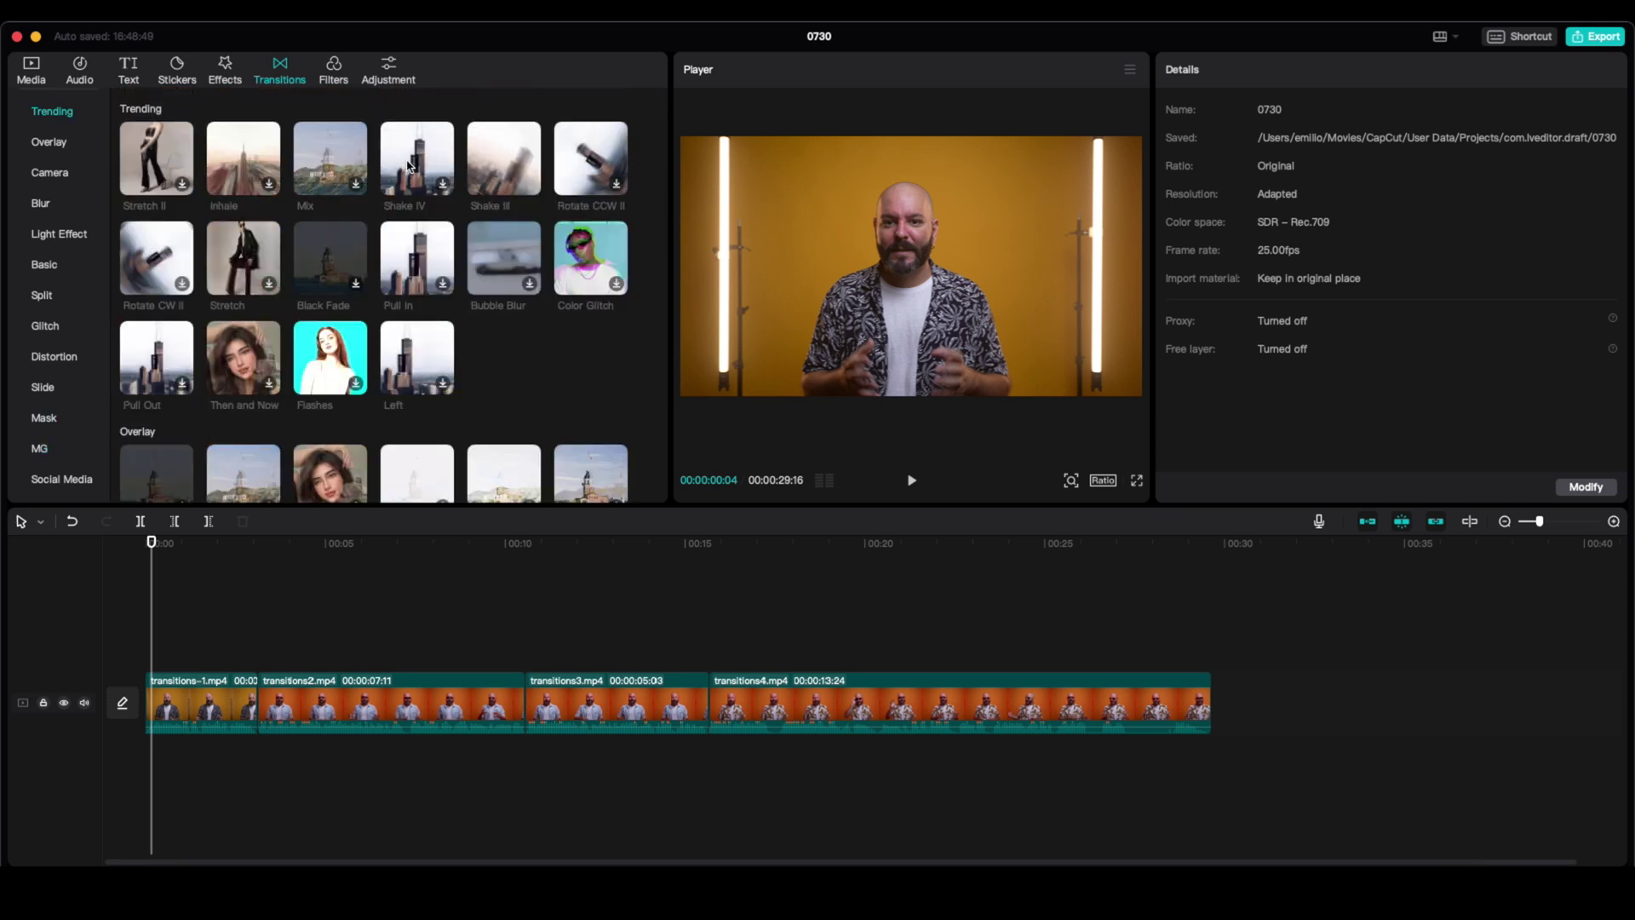
Step: Place Shake IV between the first two clips and preview that cut
left_click_drag(410, 162, 261, 671)
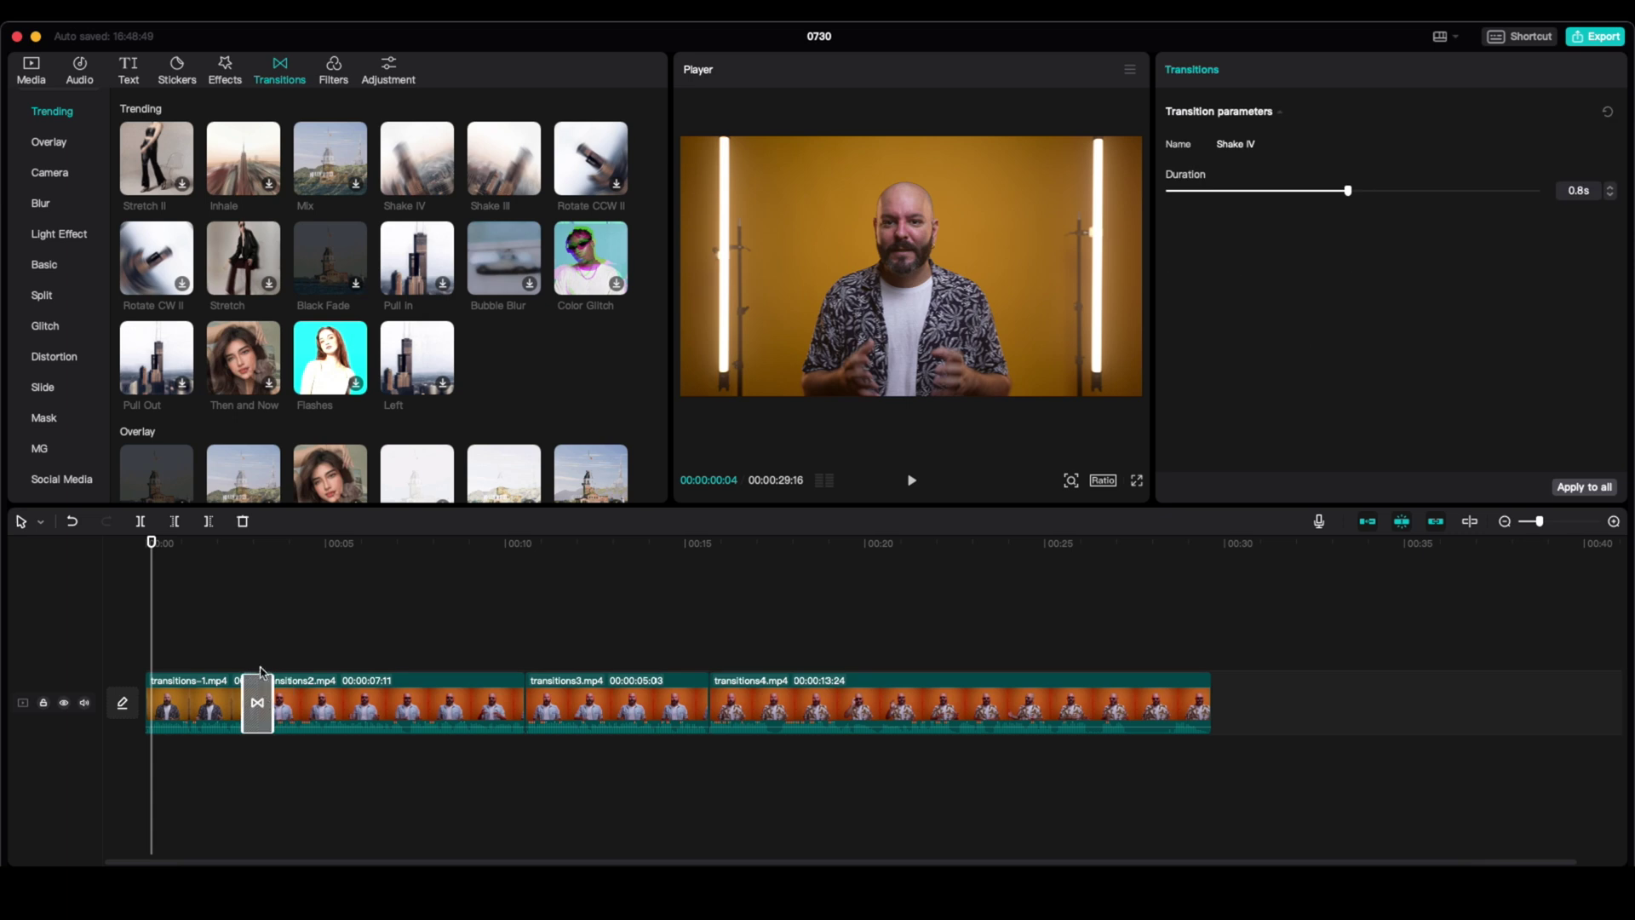
left_click(226, 645)
key("space")
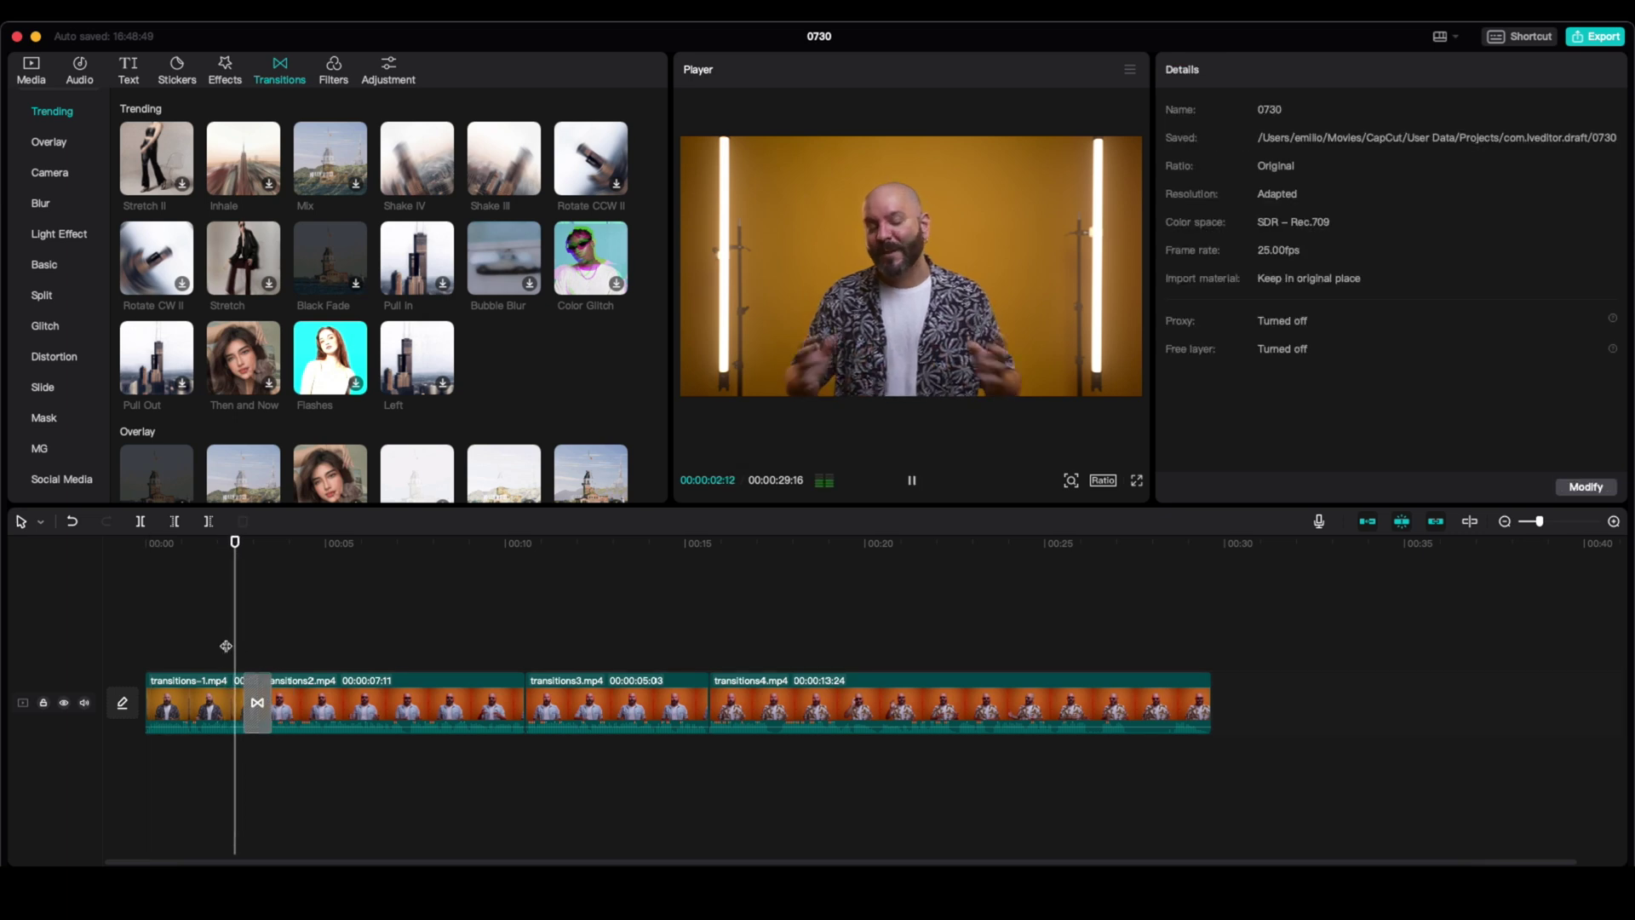
key("space")
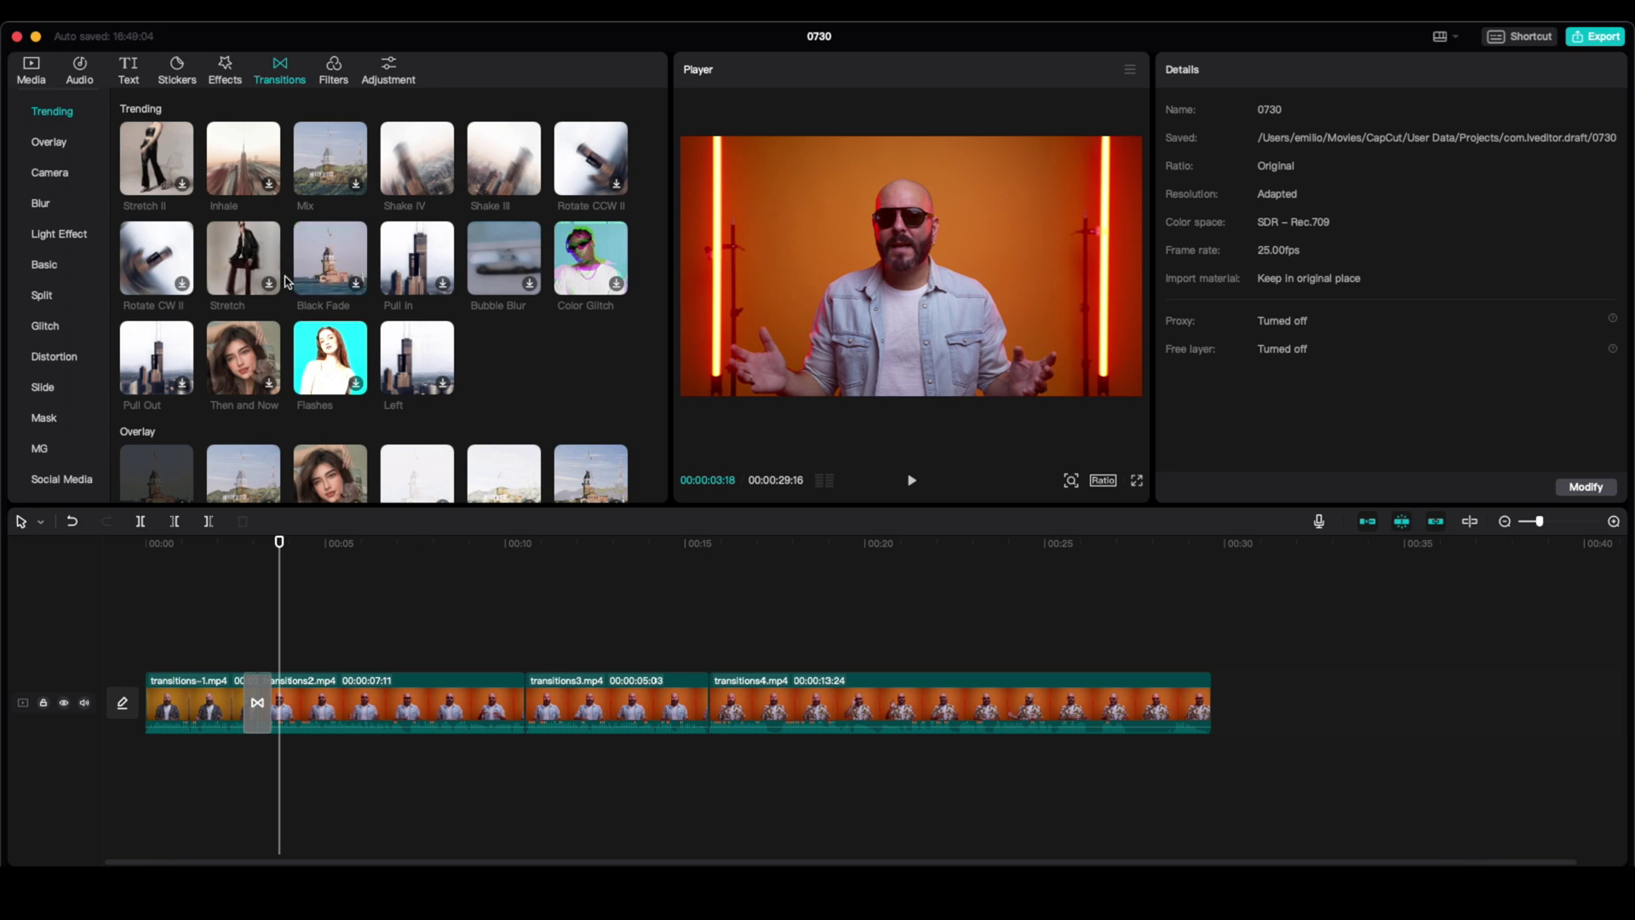
Step: Add Inhale from the Camera transitions between transitions2 and transitions3, and preview it
left_click(63, 200)
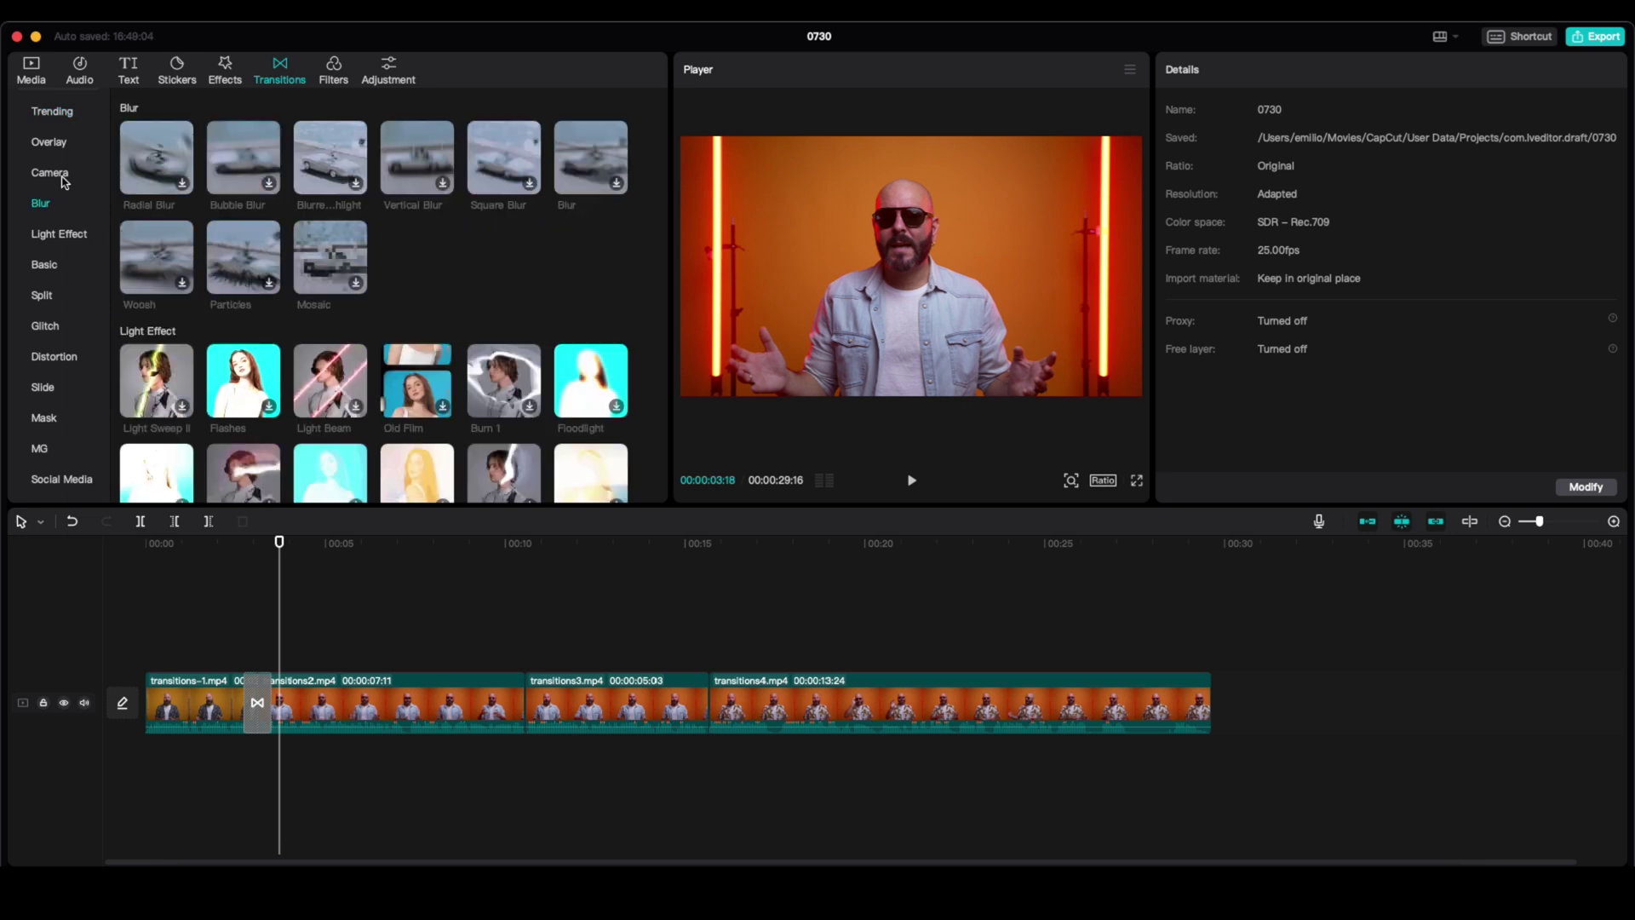
left_click(64, 175)
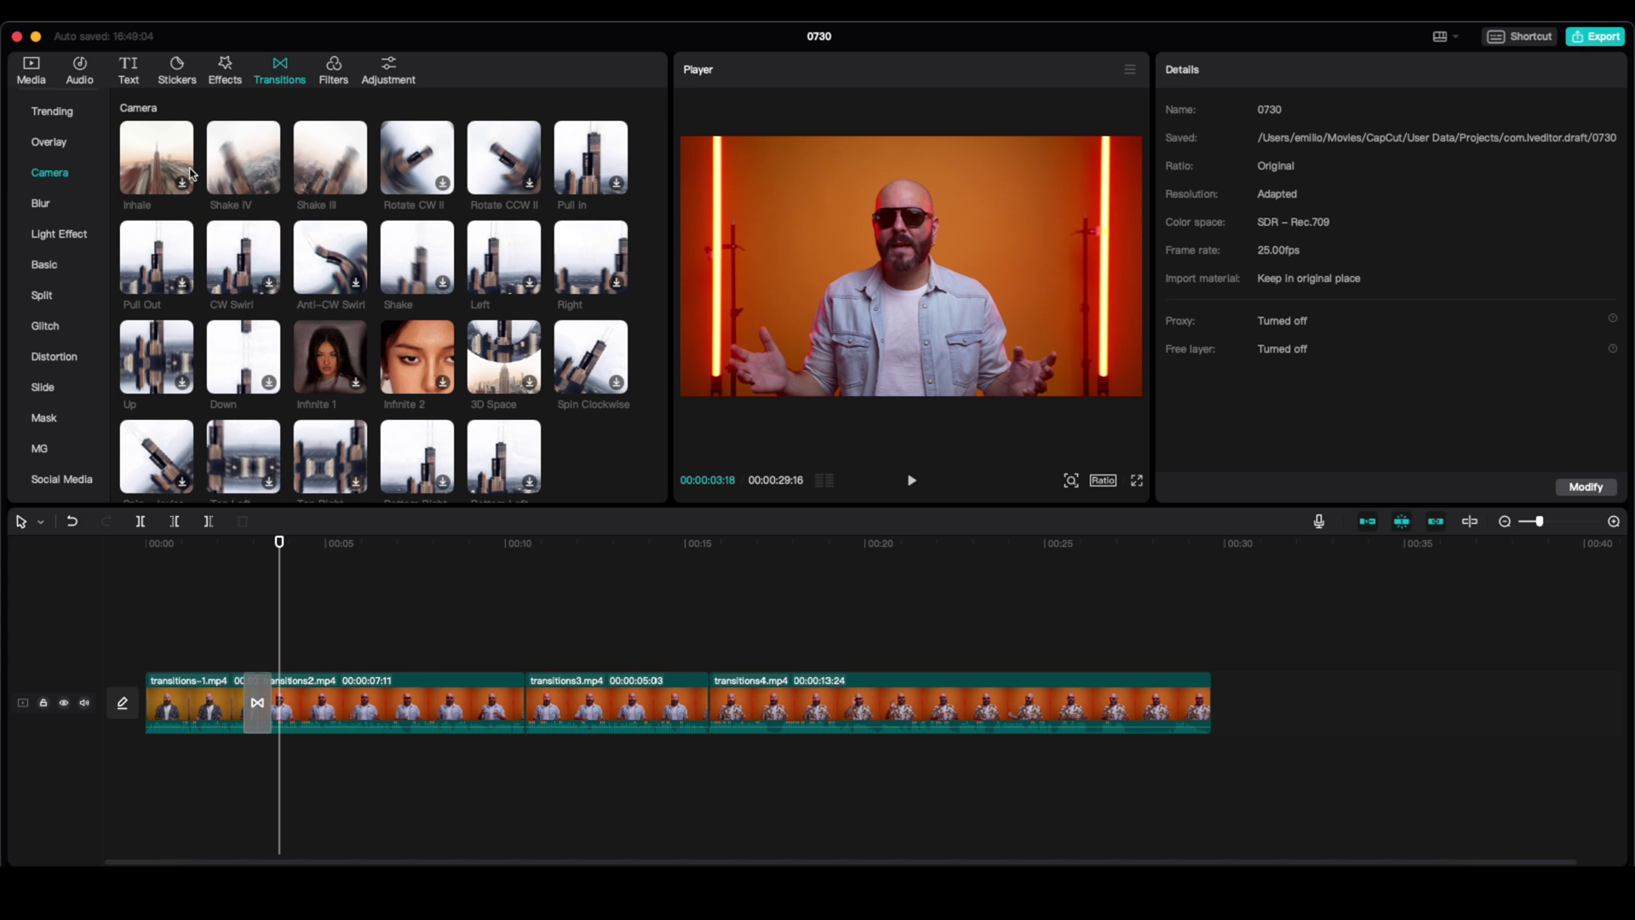
left_click_drag(183, 173, 512, 653)
left_click(512, 653)
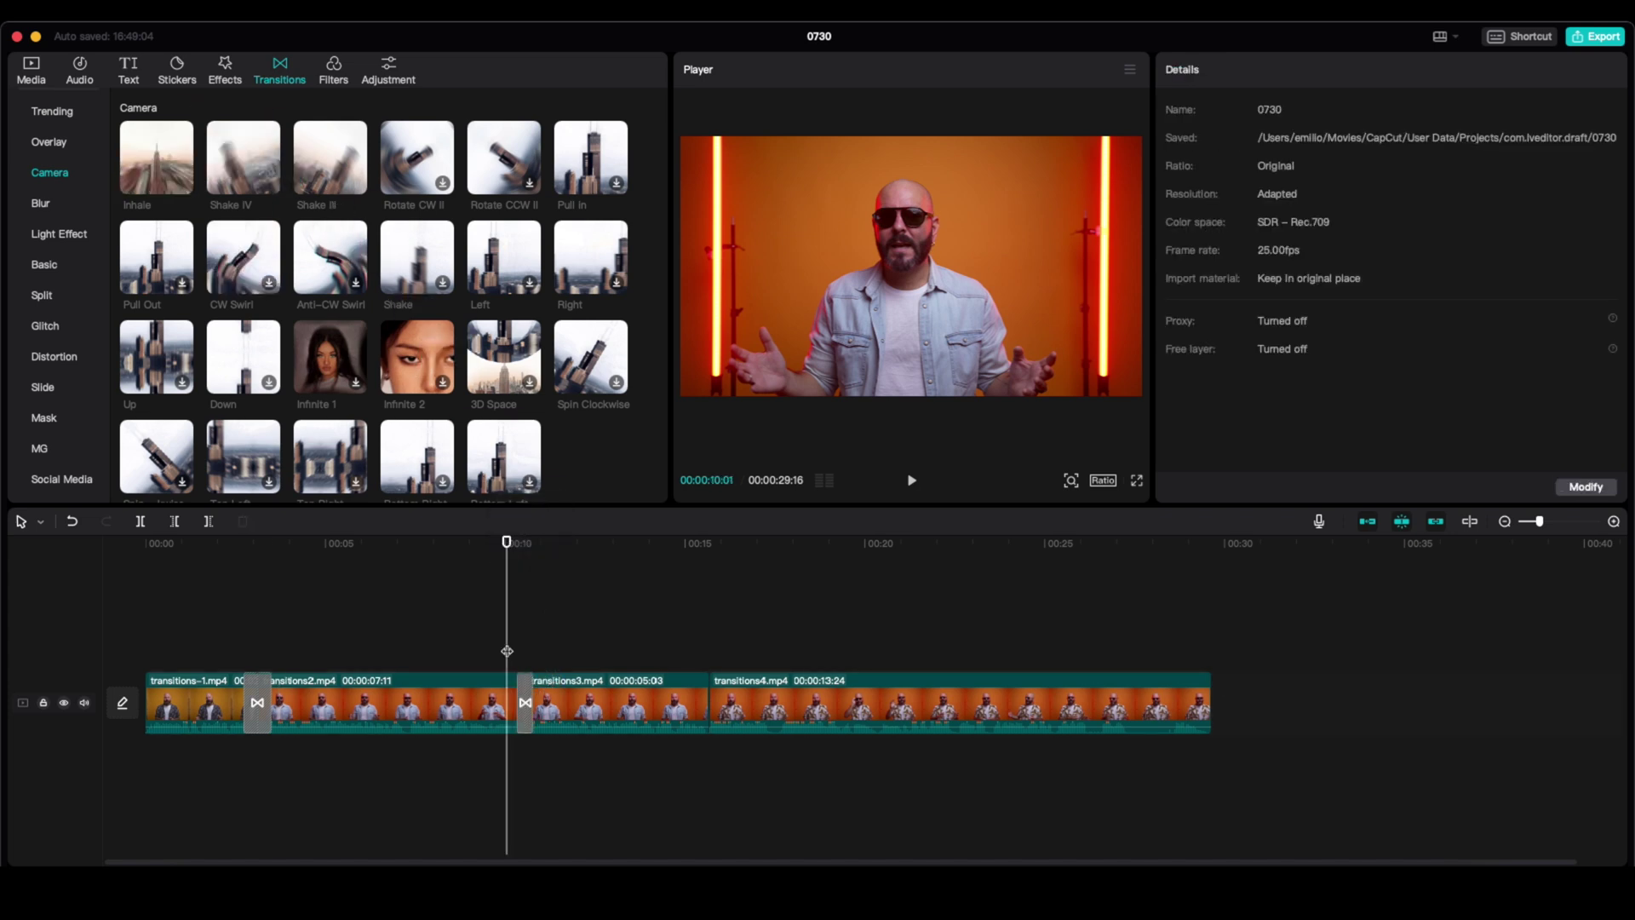
key("space")
key("space")
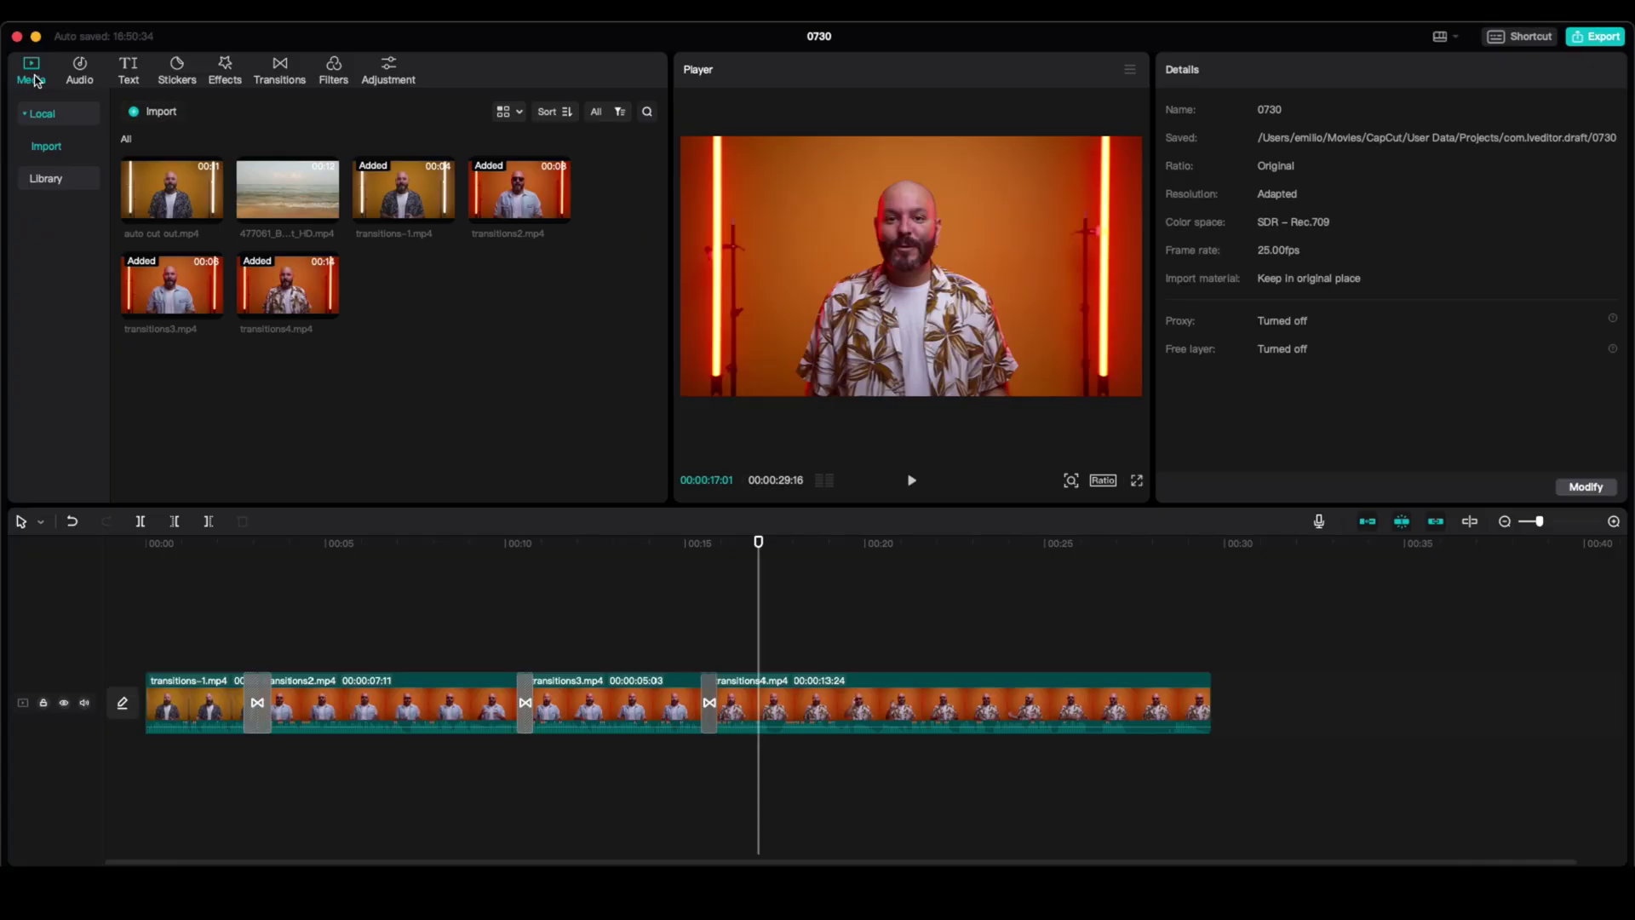
Step: Search sound effects for 'glitch', audition Techno glitch, then clear the search
left_click(82, 69)
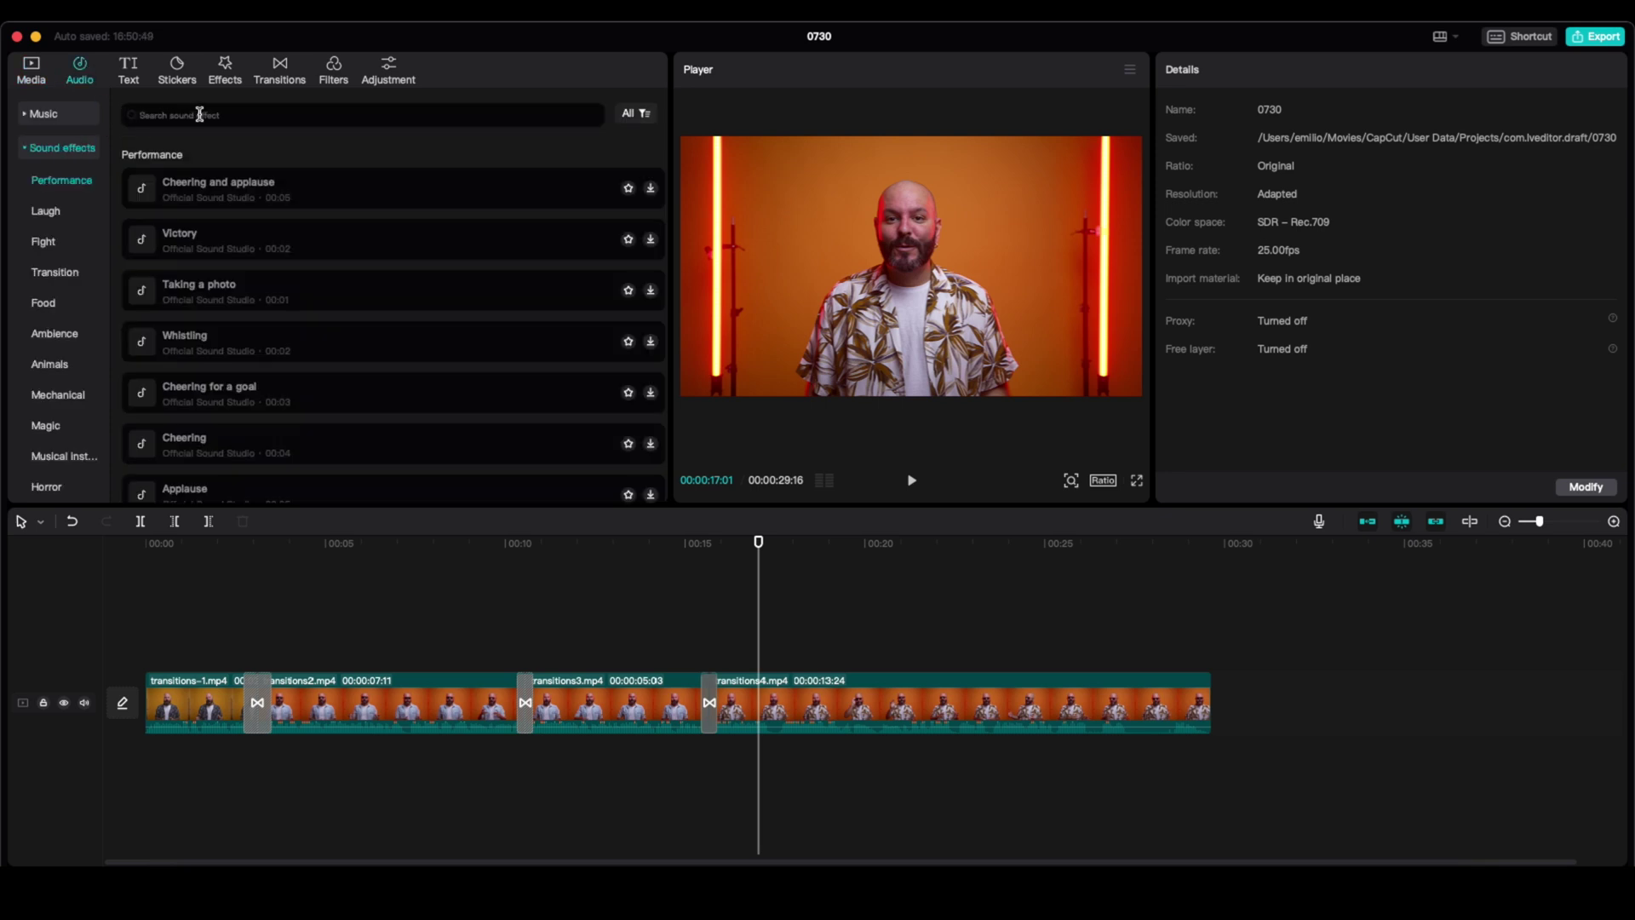
type("glitch")
key("Return")
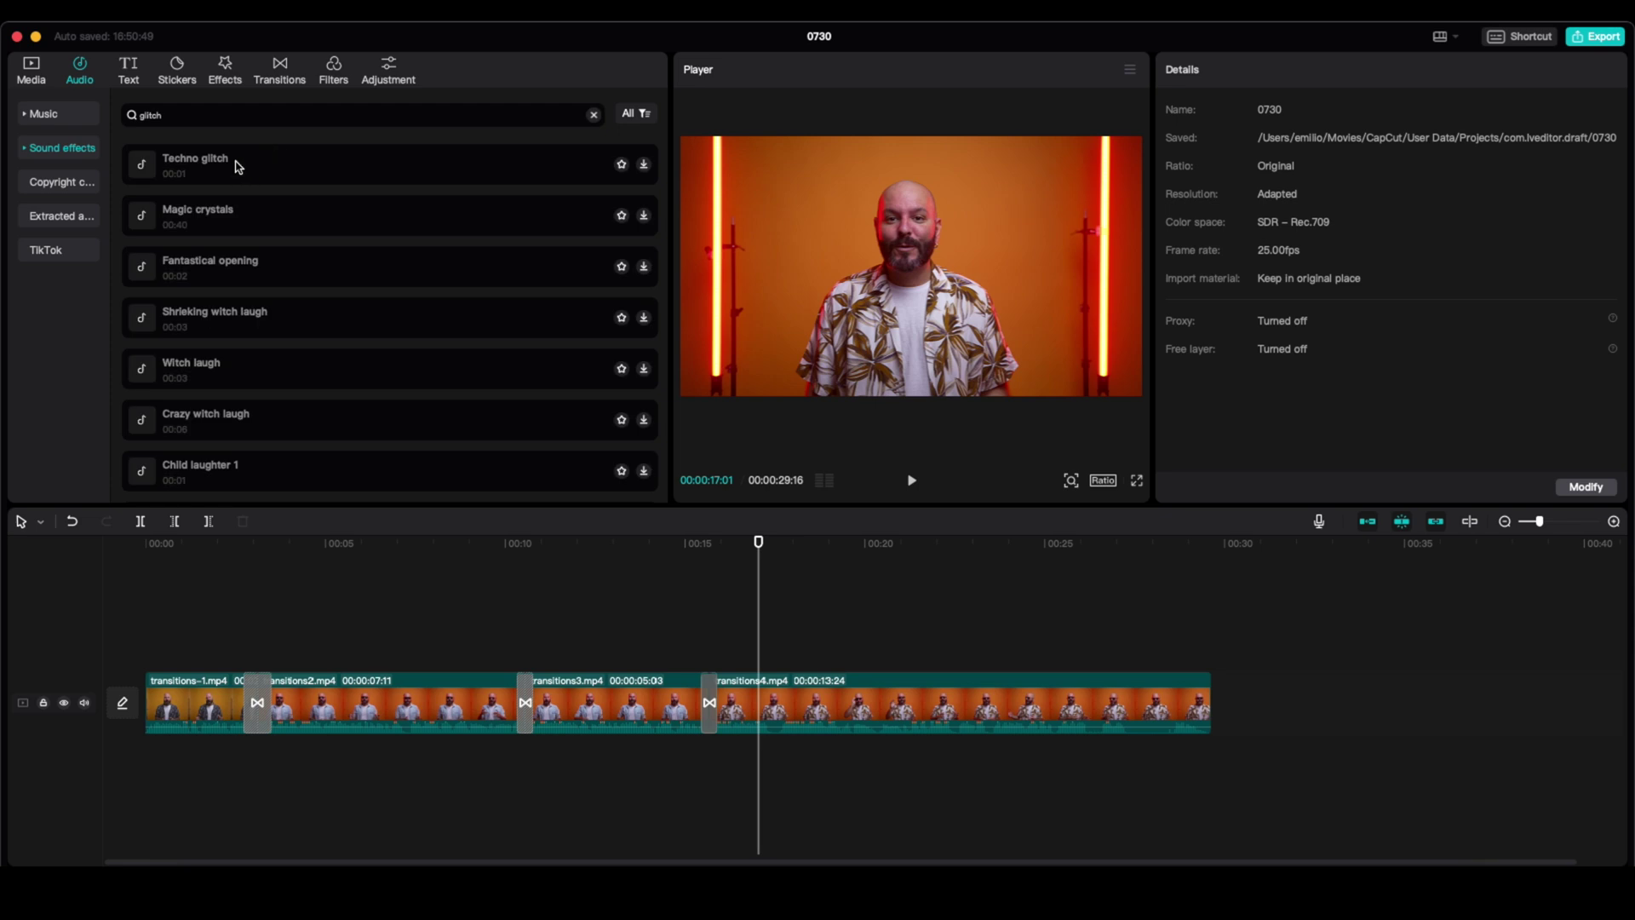
left_click(238, 167)
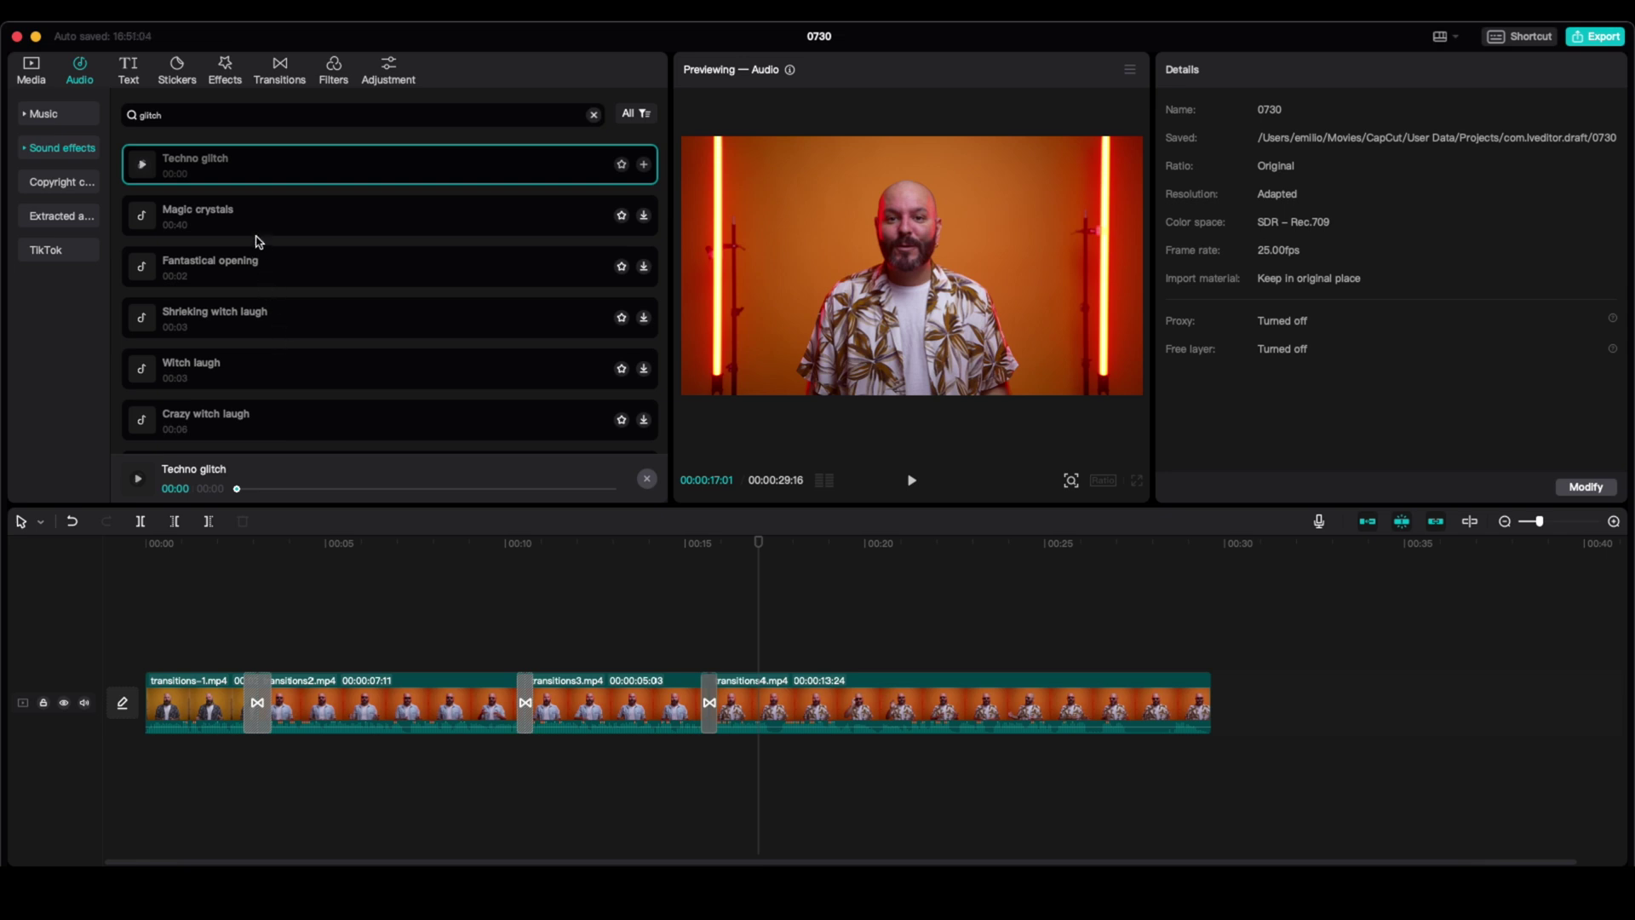
left_click(62, 148)
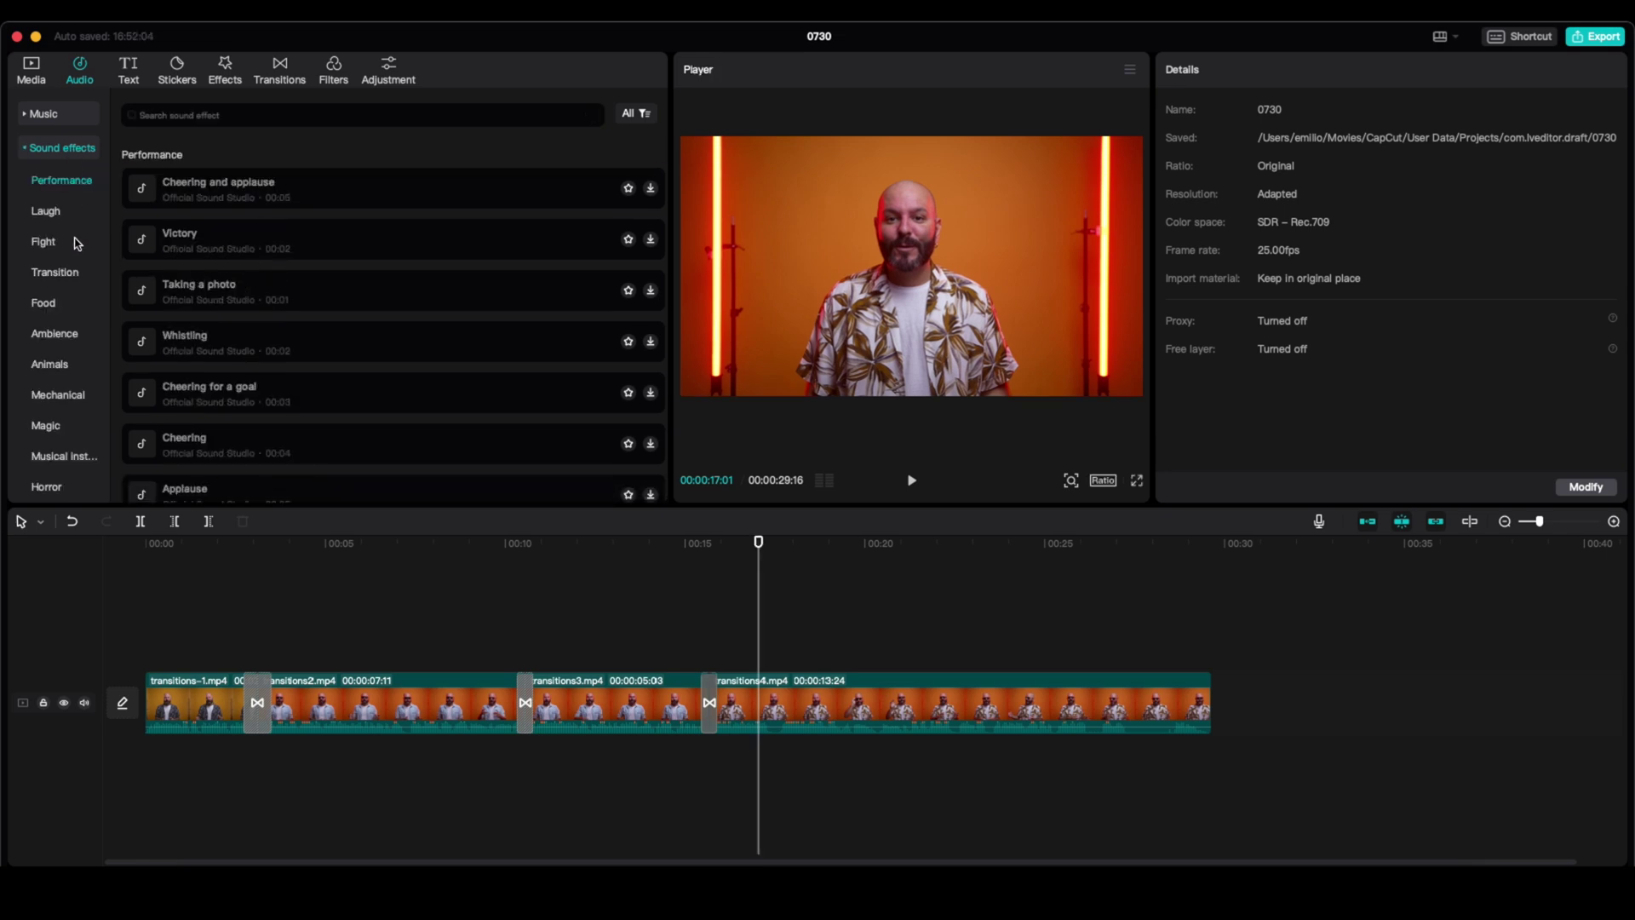
Step: Audition Swish and Woosh in Transition sound effects, then place Woosh under the second cut and preview it
left_click(63, 273)
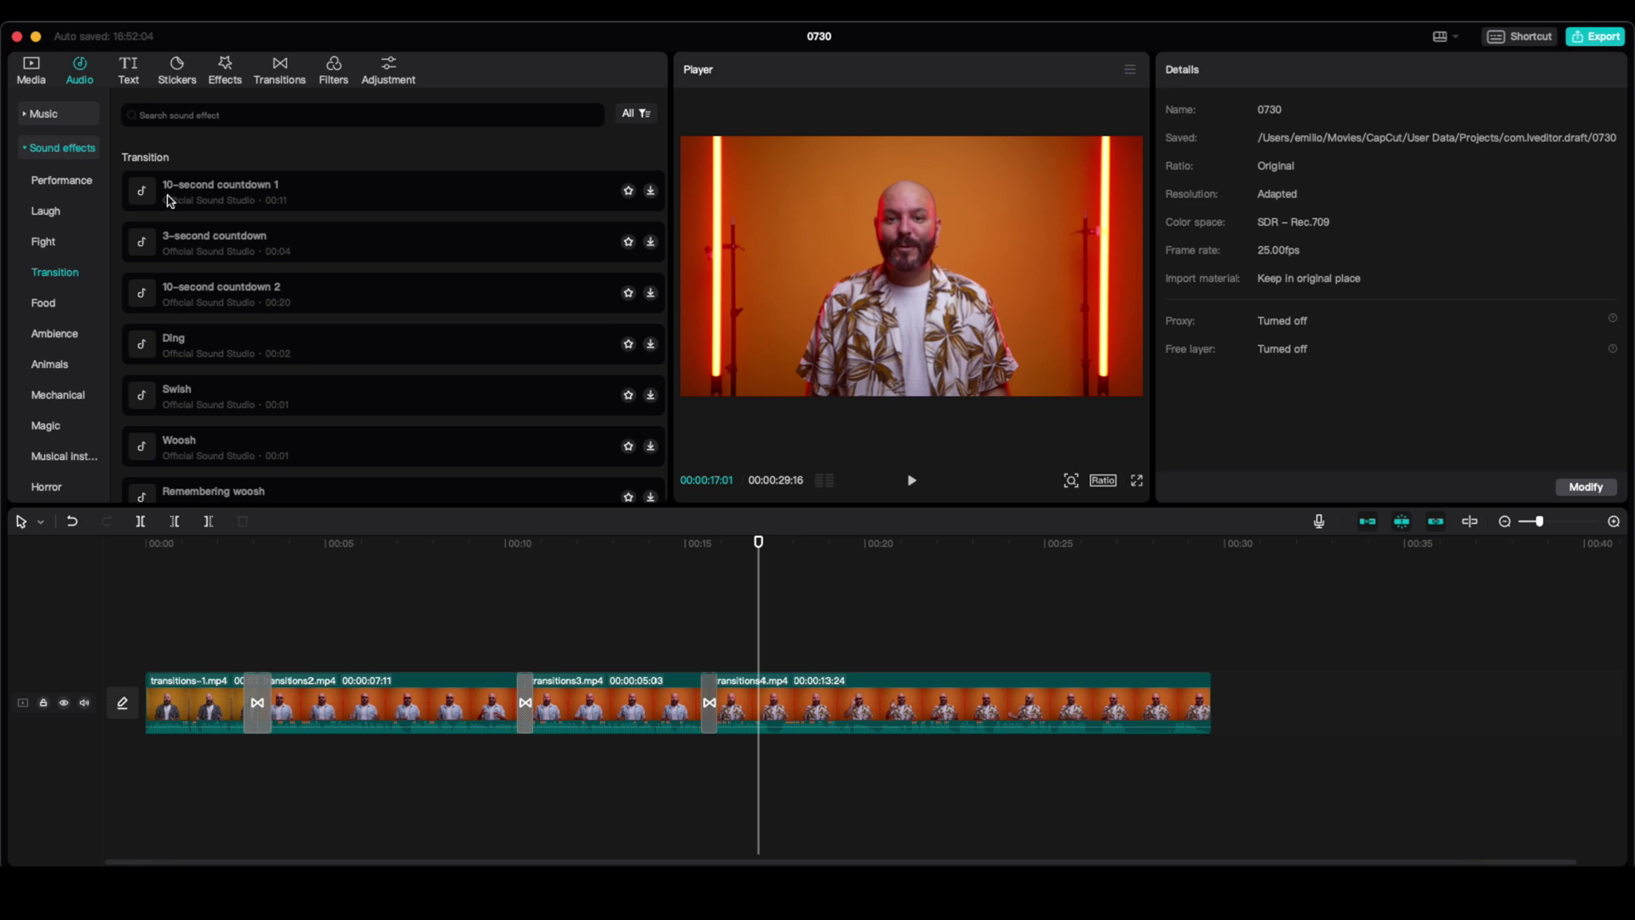
left_click(246, 396)
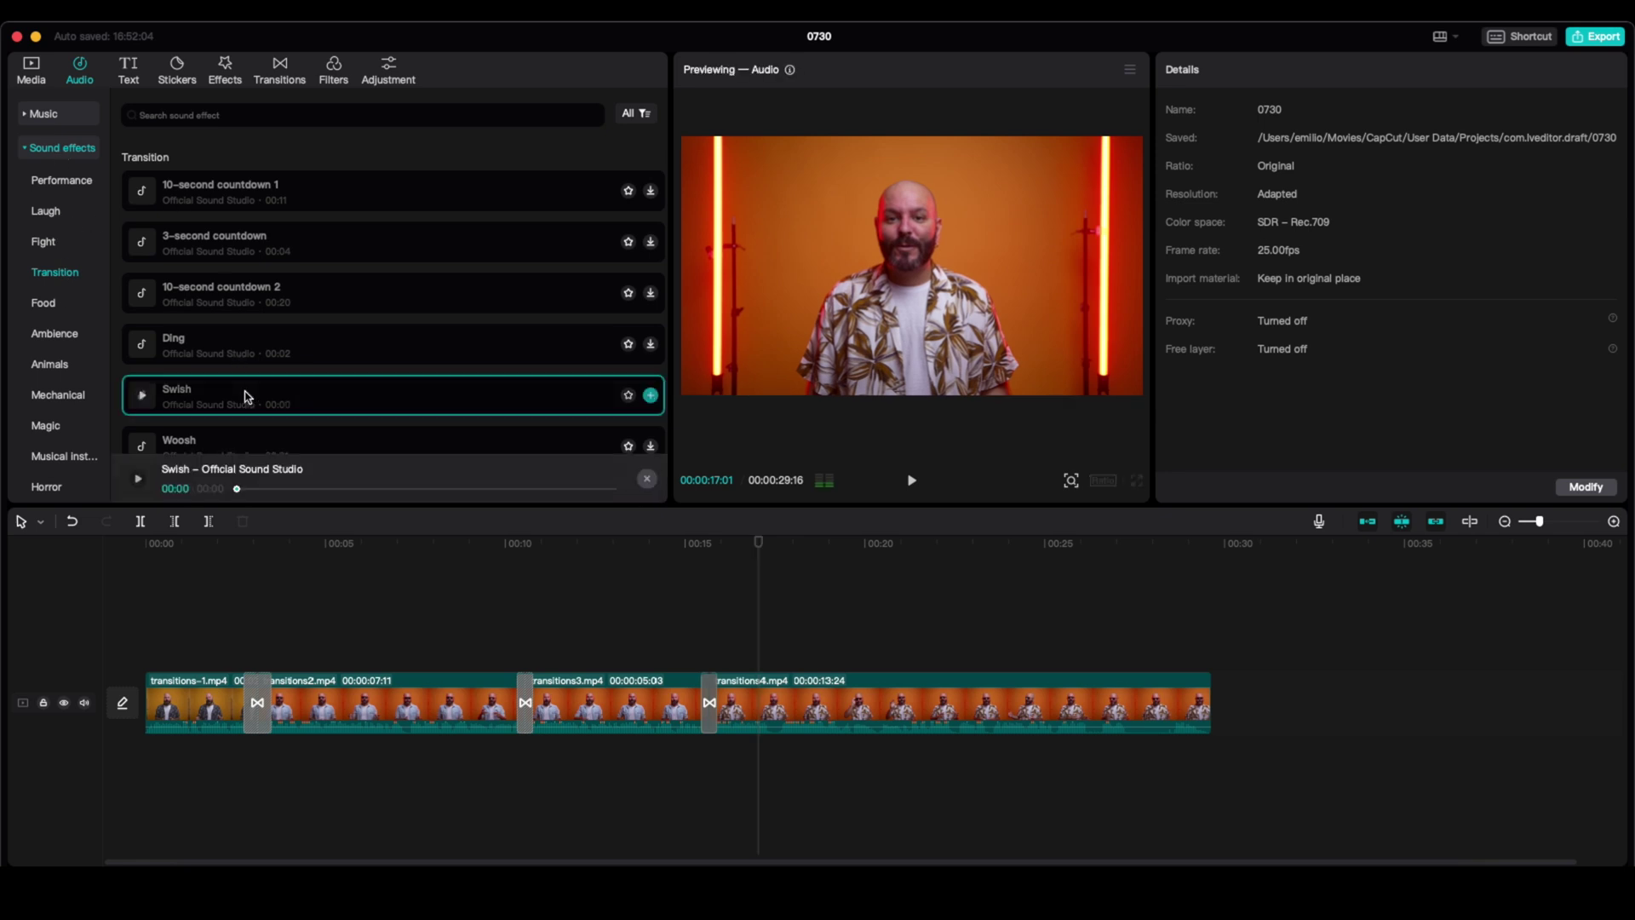
left_click(252, 442)
scroll(255, 413, "down", 1)
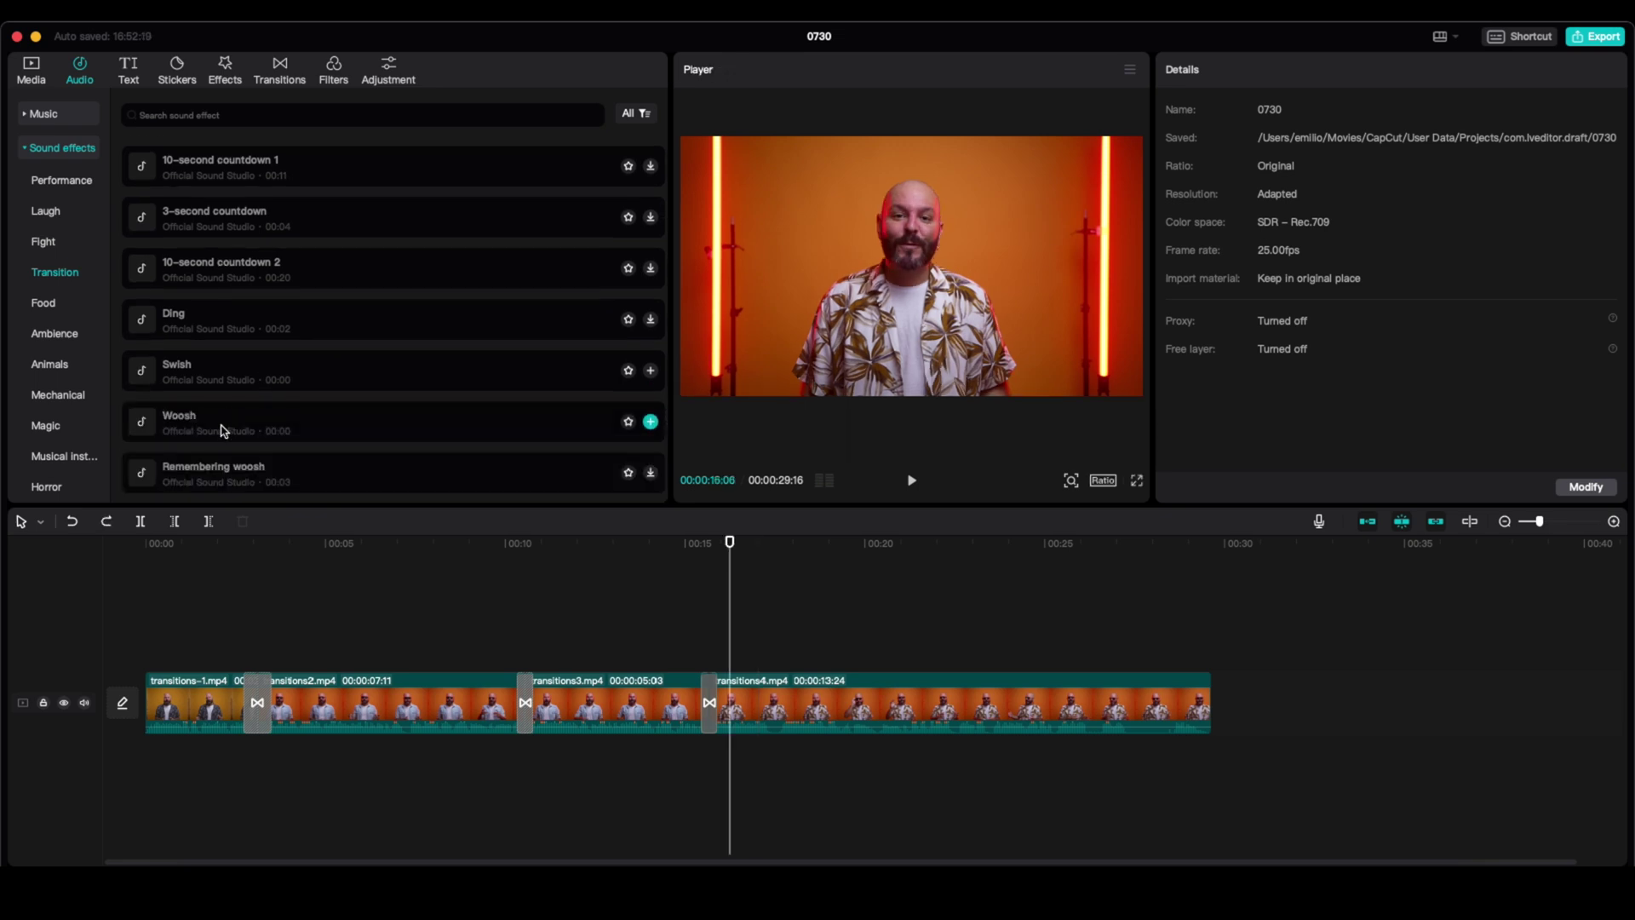
left_click_drag(215, 430, 523, 773)
left_click(501, 636)
key("space")
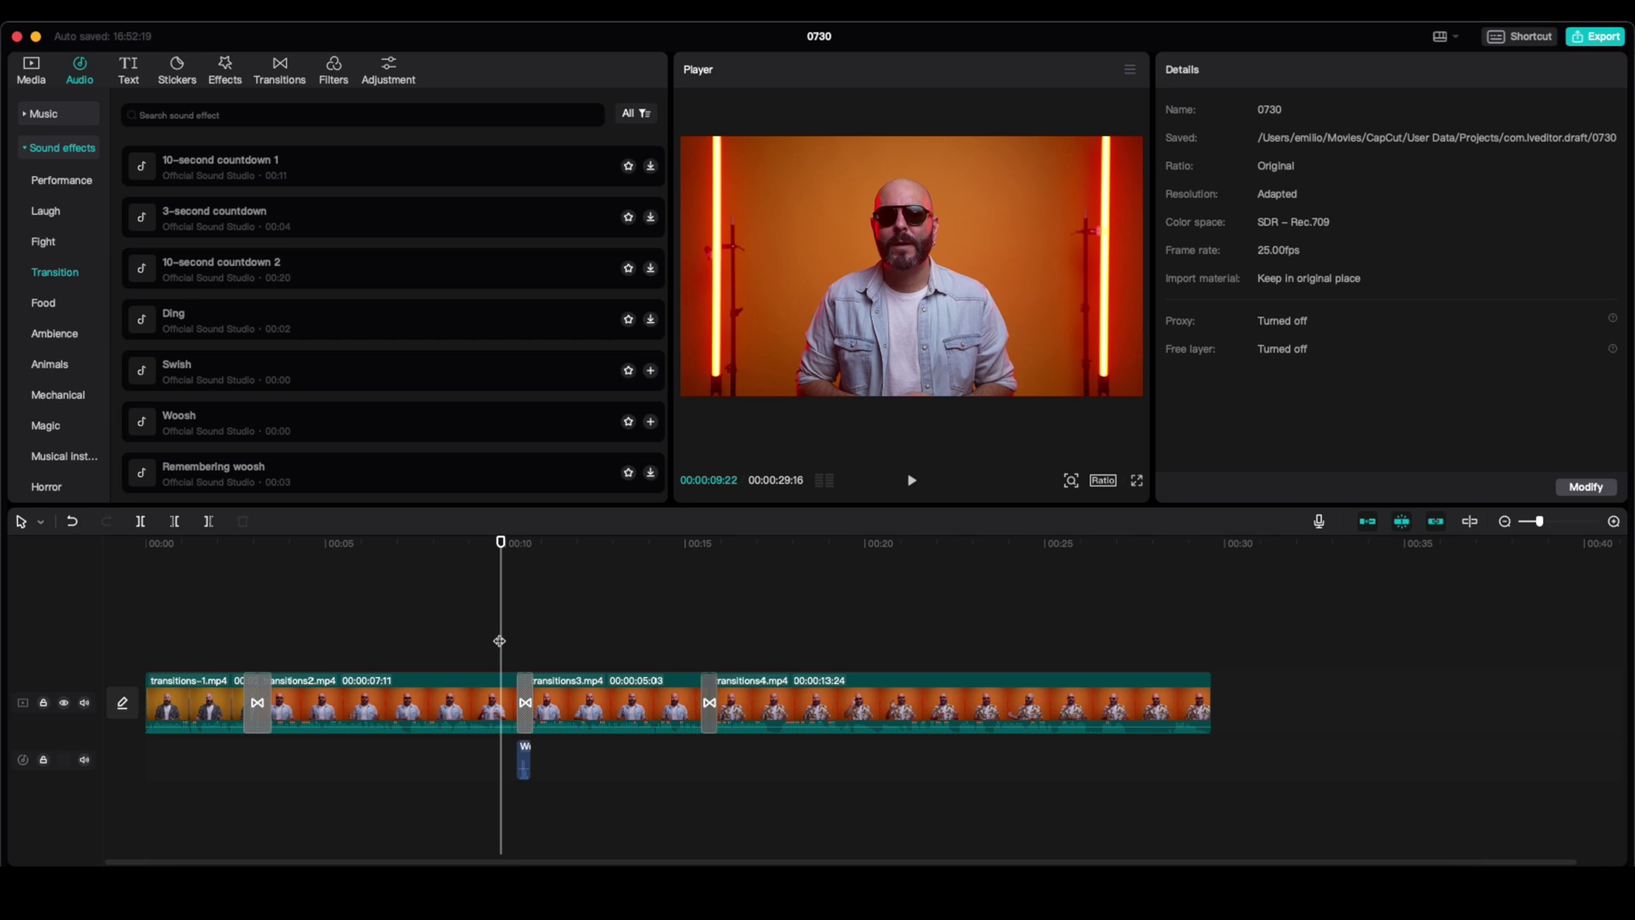
key("space")
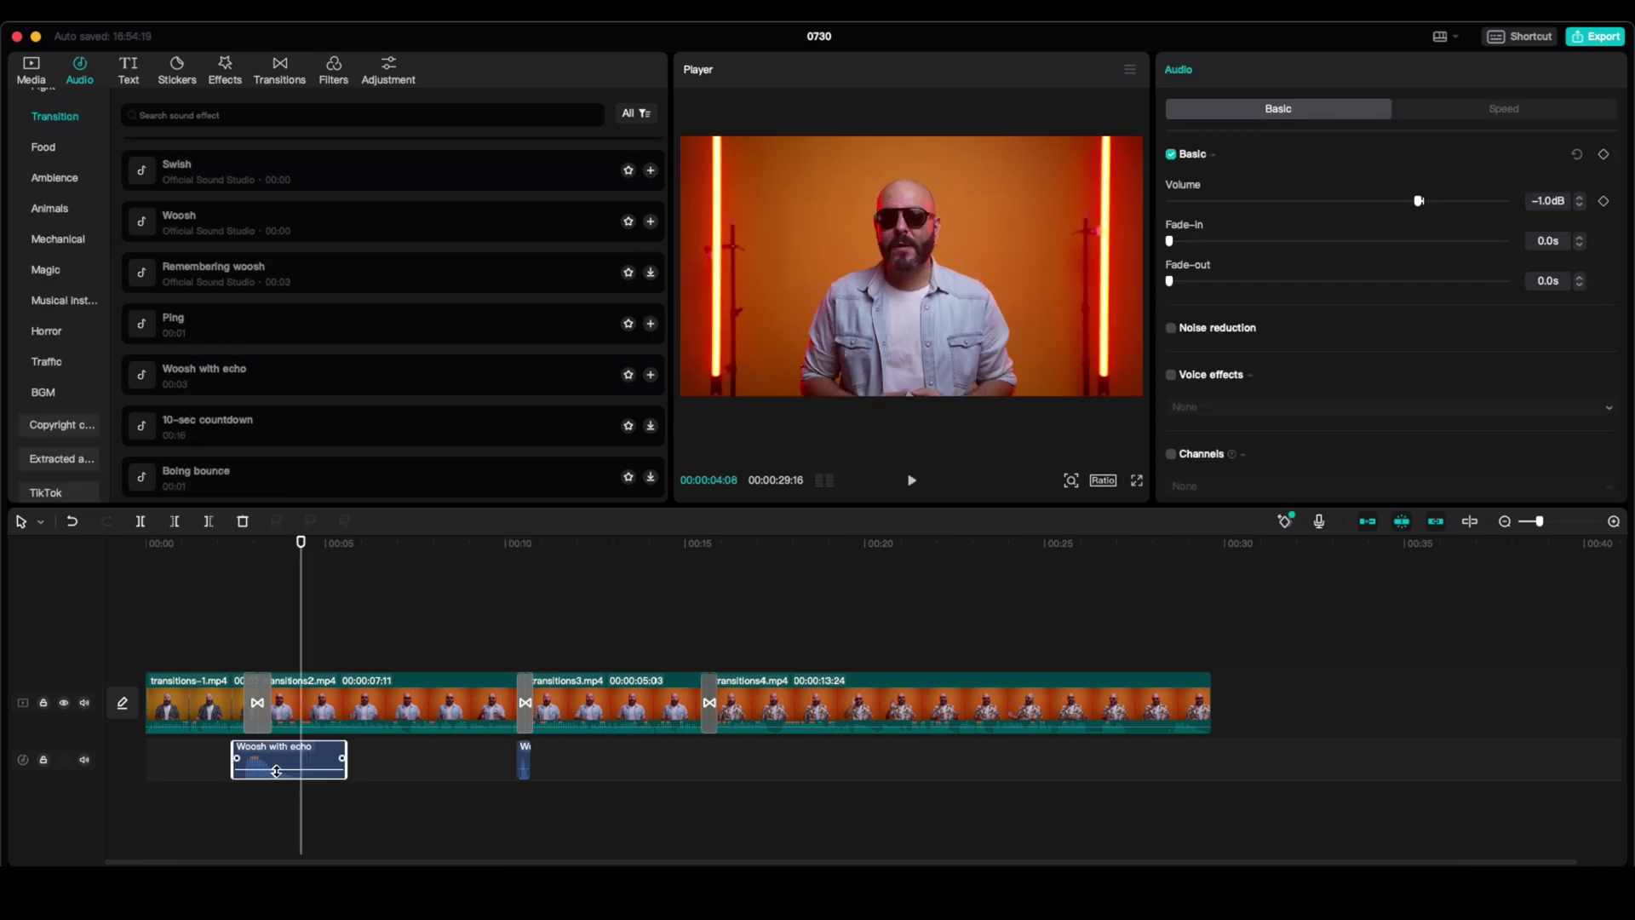
Step: Lower the Woosh with echo volume, then set it to -4.4 dB
left_click_drag(277, 771, 276, 771)
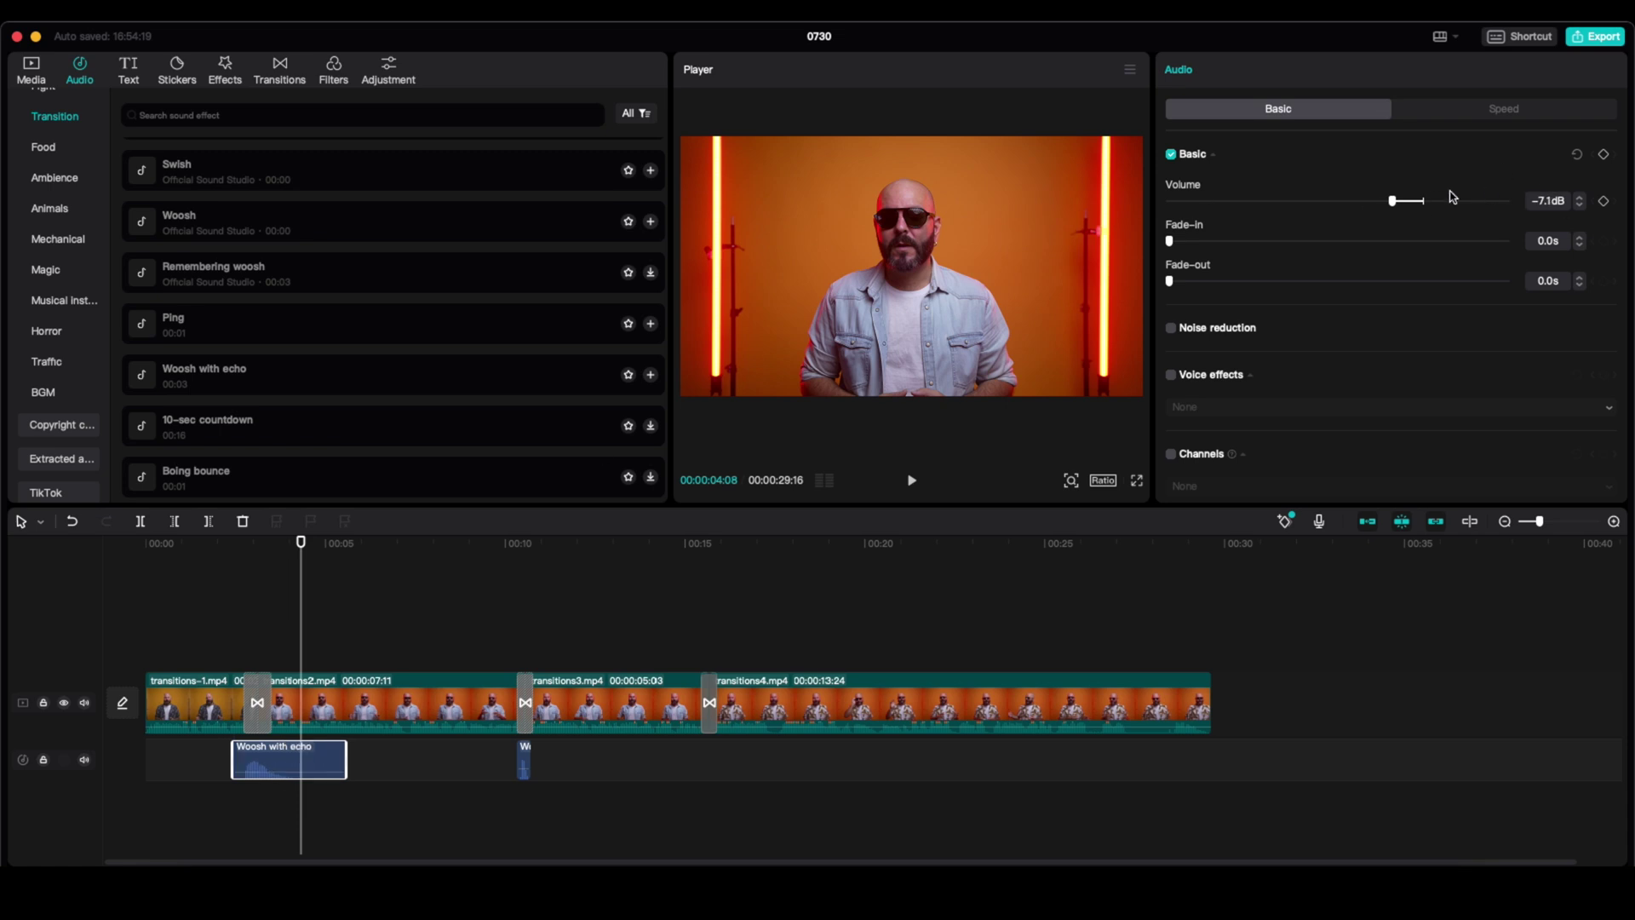
left_click_drag(1399, 202, 1402, 208)
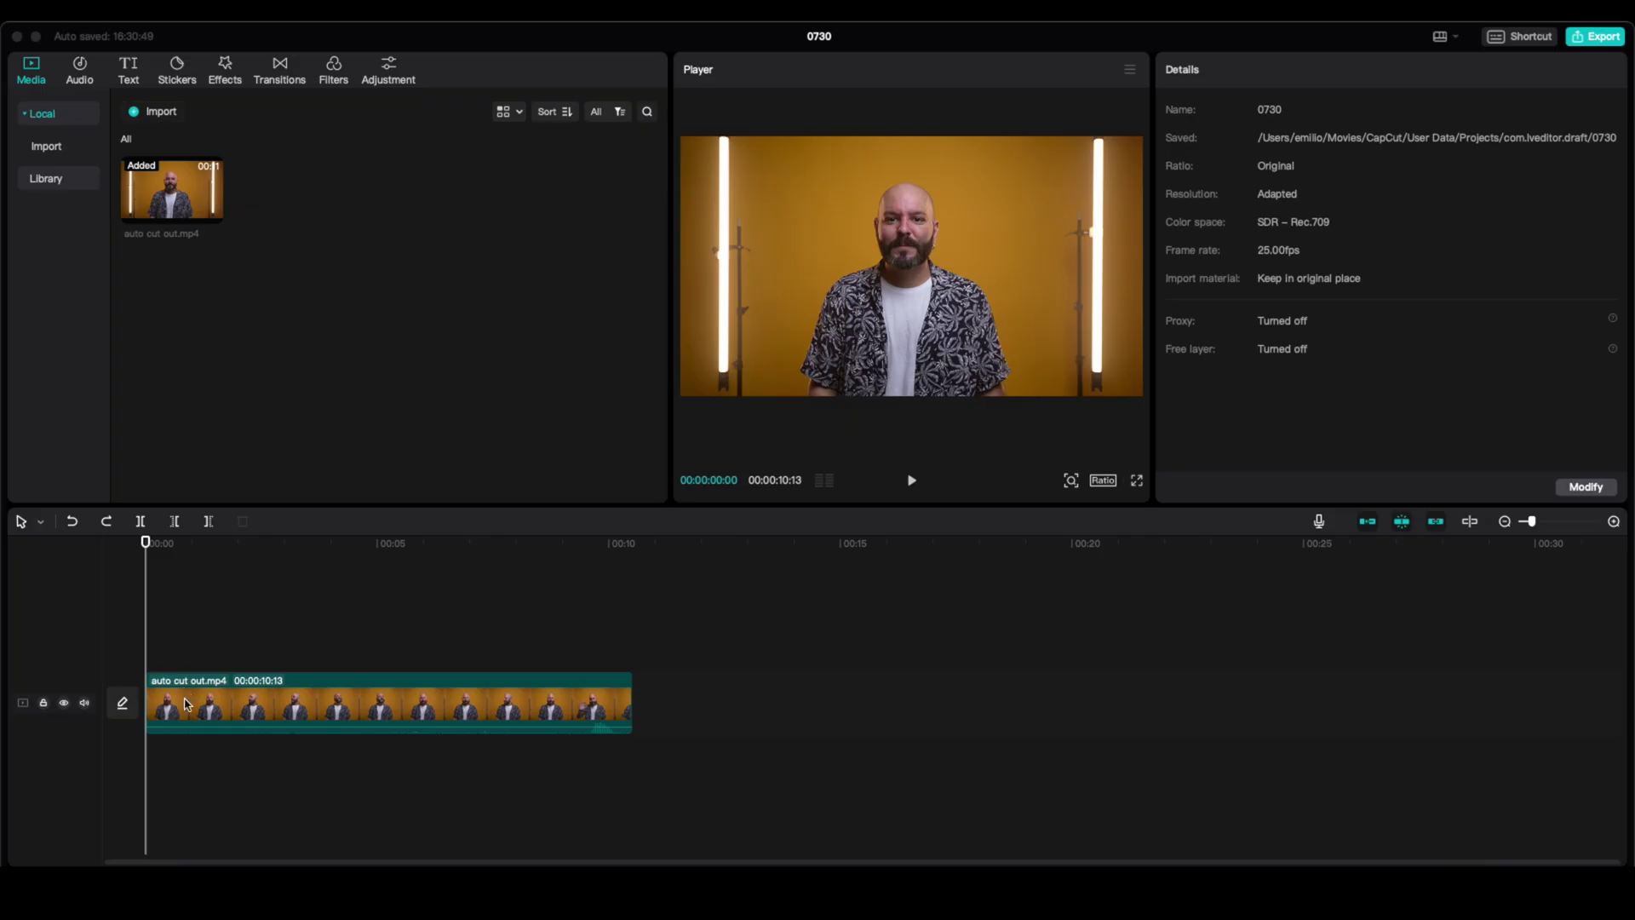
Step: Turn on Auto cutout for auto cut out.mp4 and play it to check the presenter's cutout
left_click(194, 705)
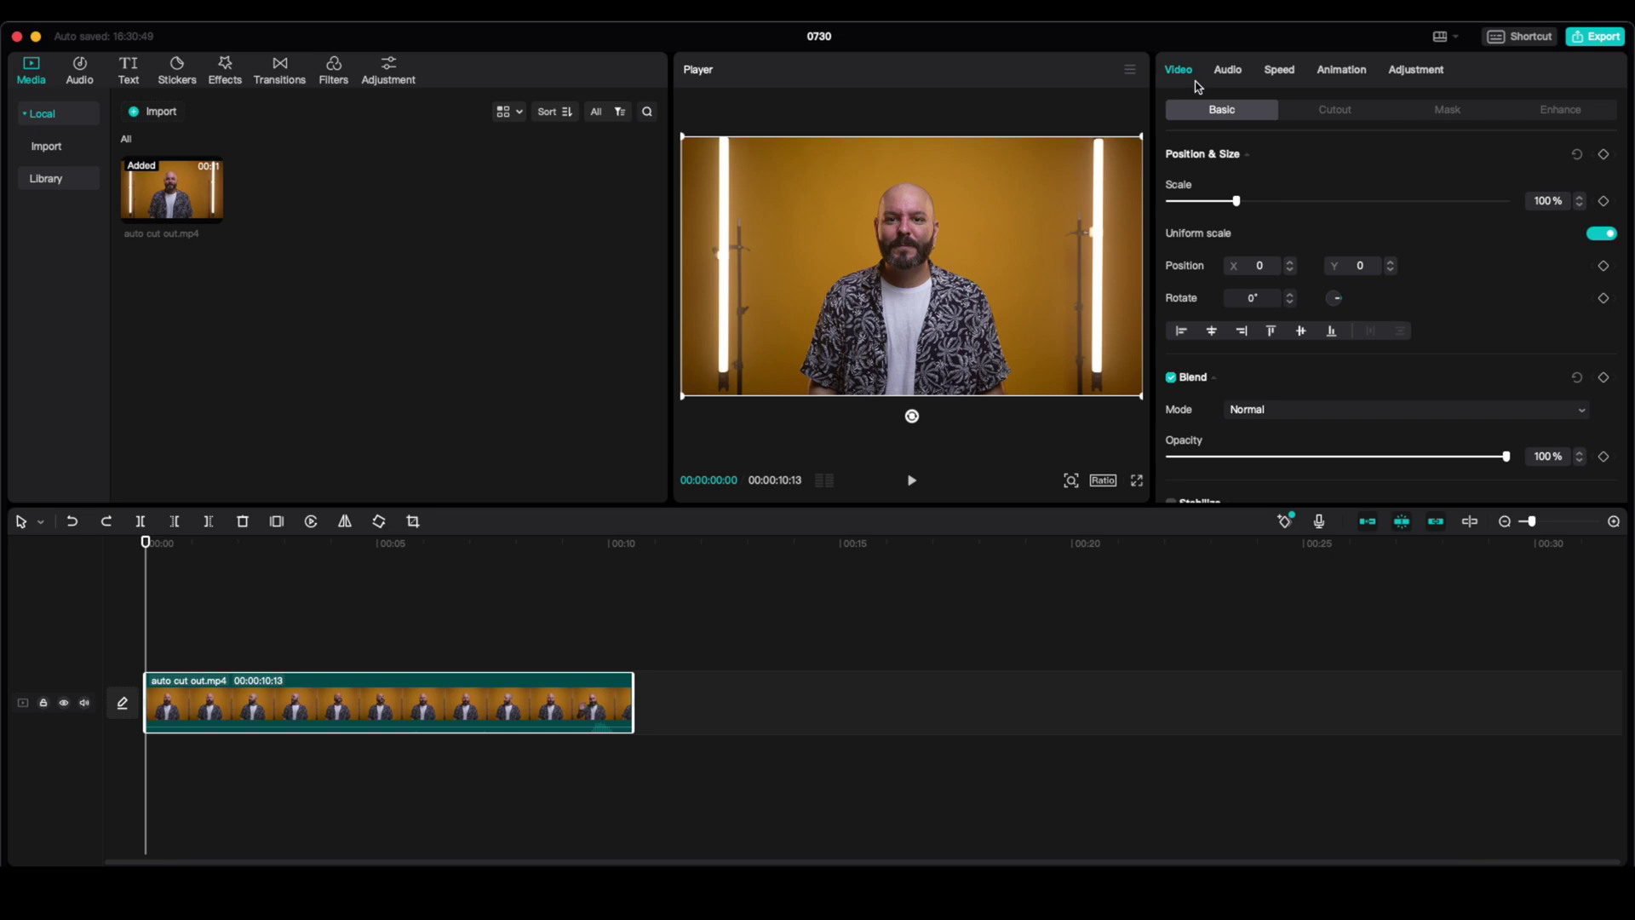
left_click(1331, 112)
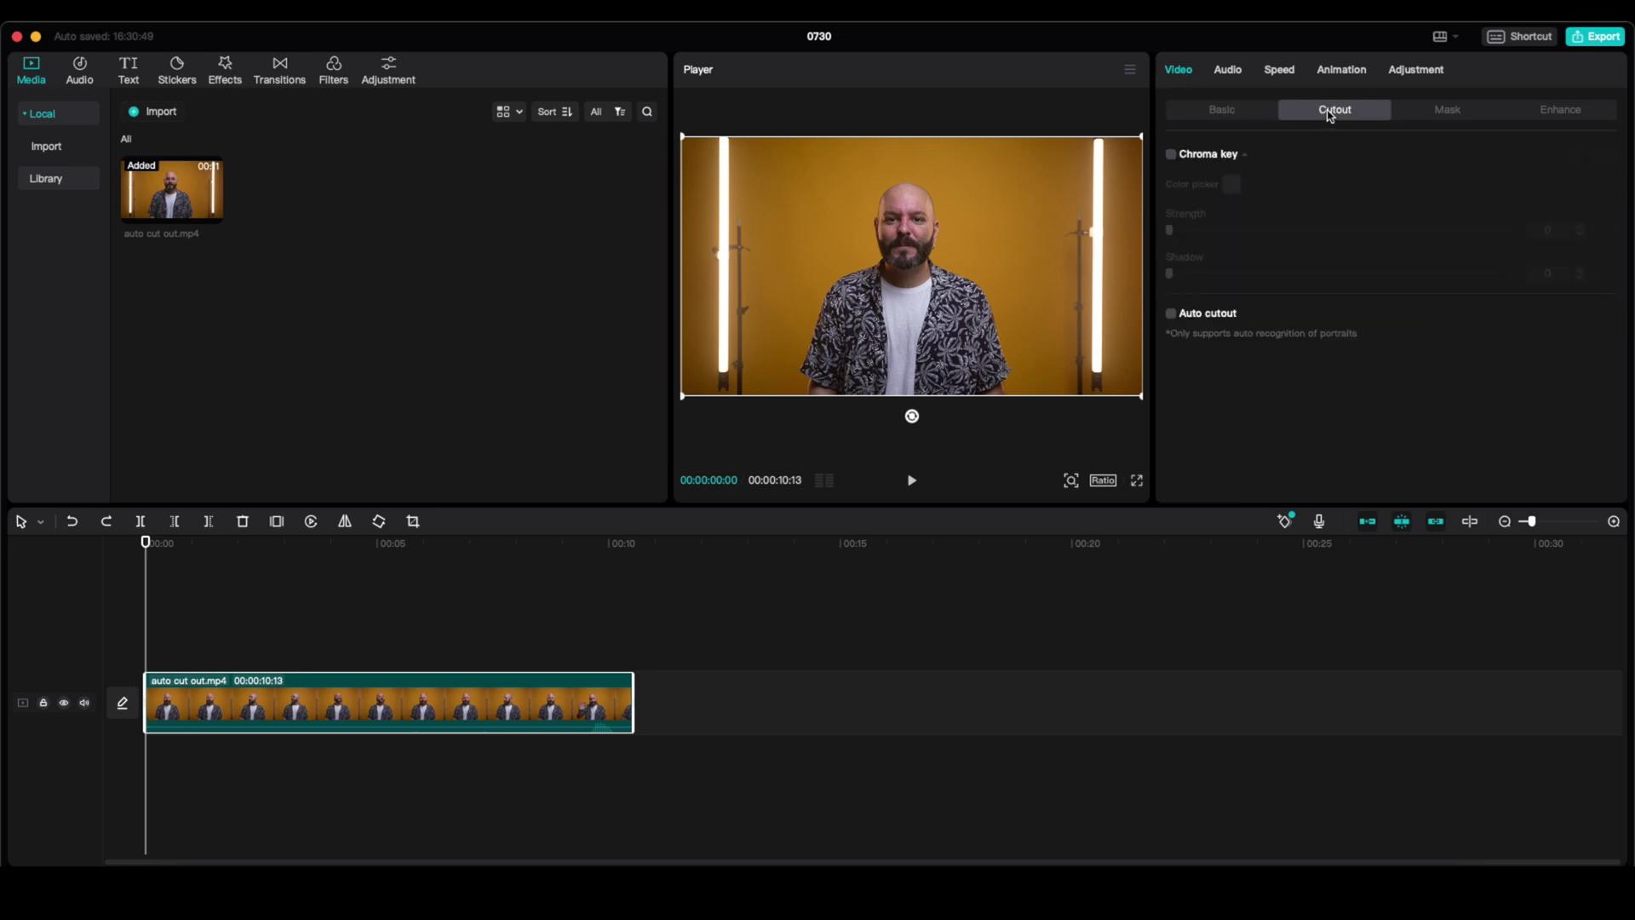
left_click(1172, 314)
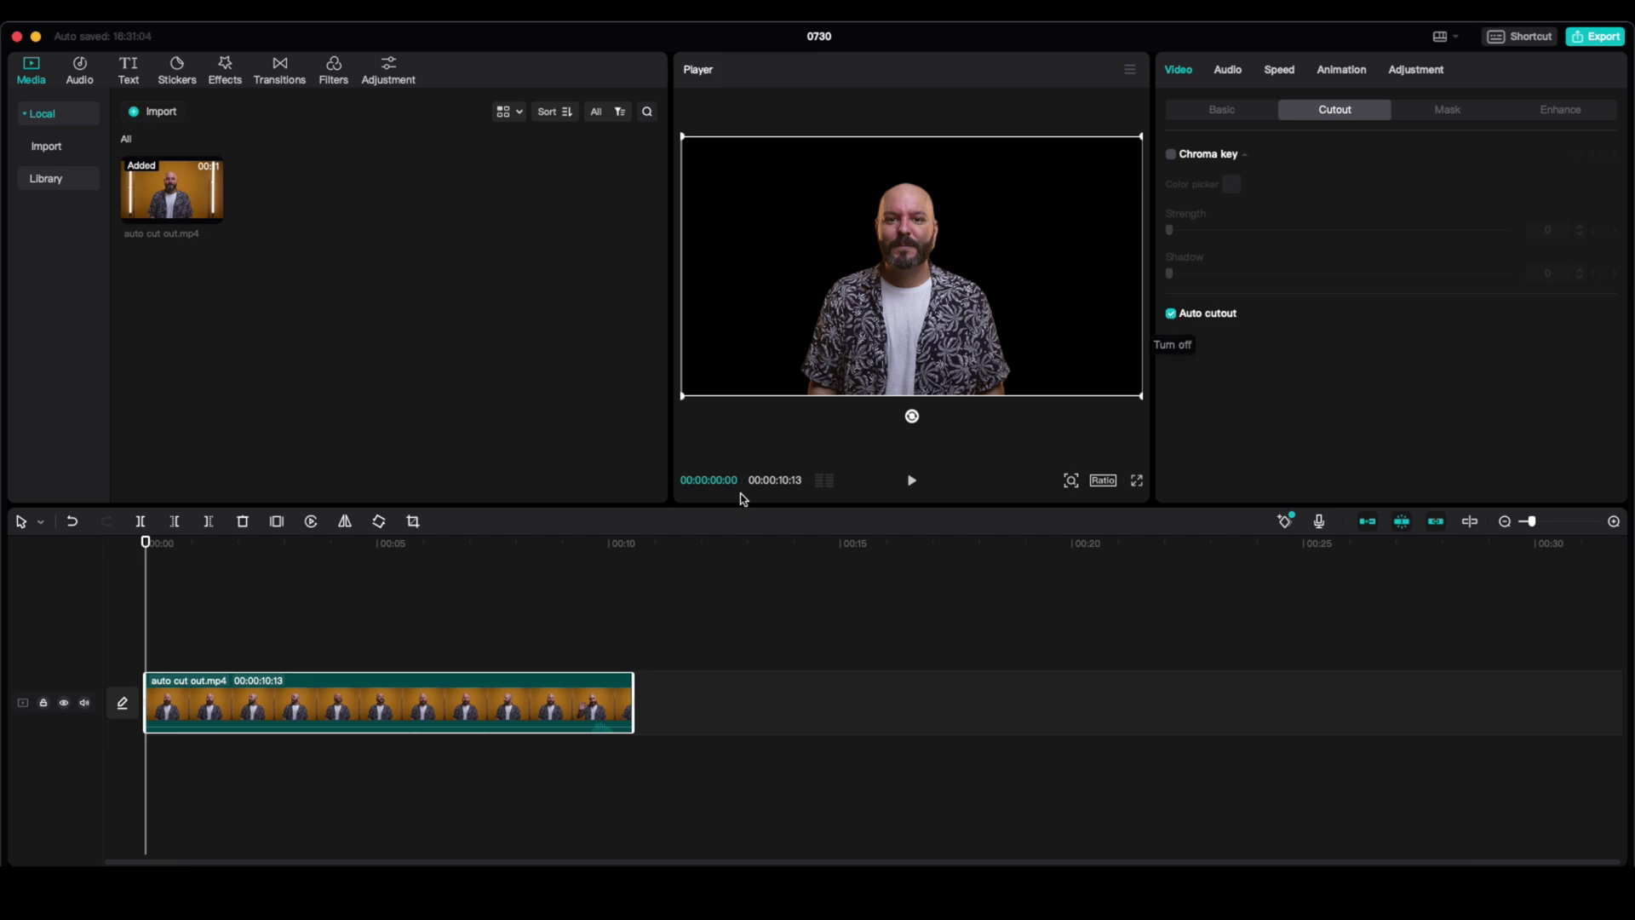
key("space")
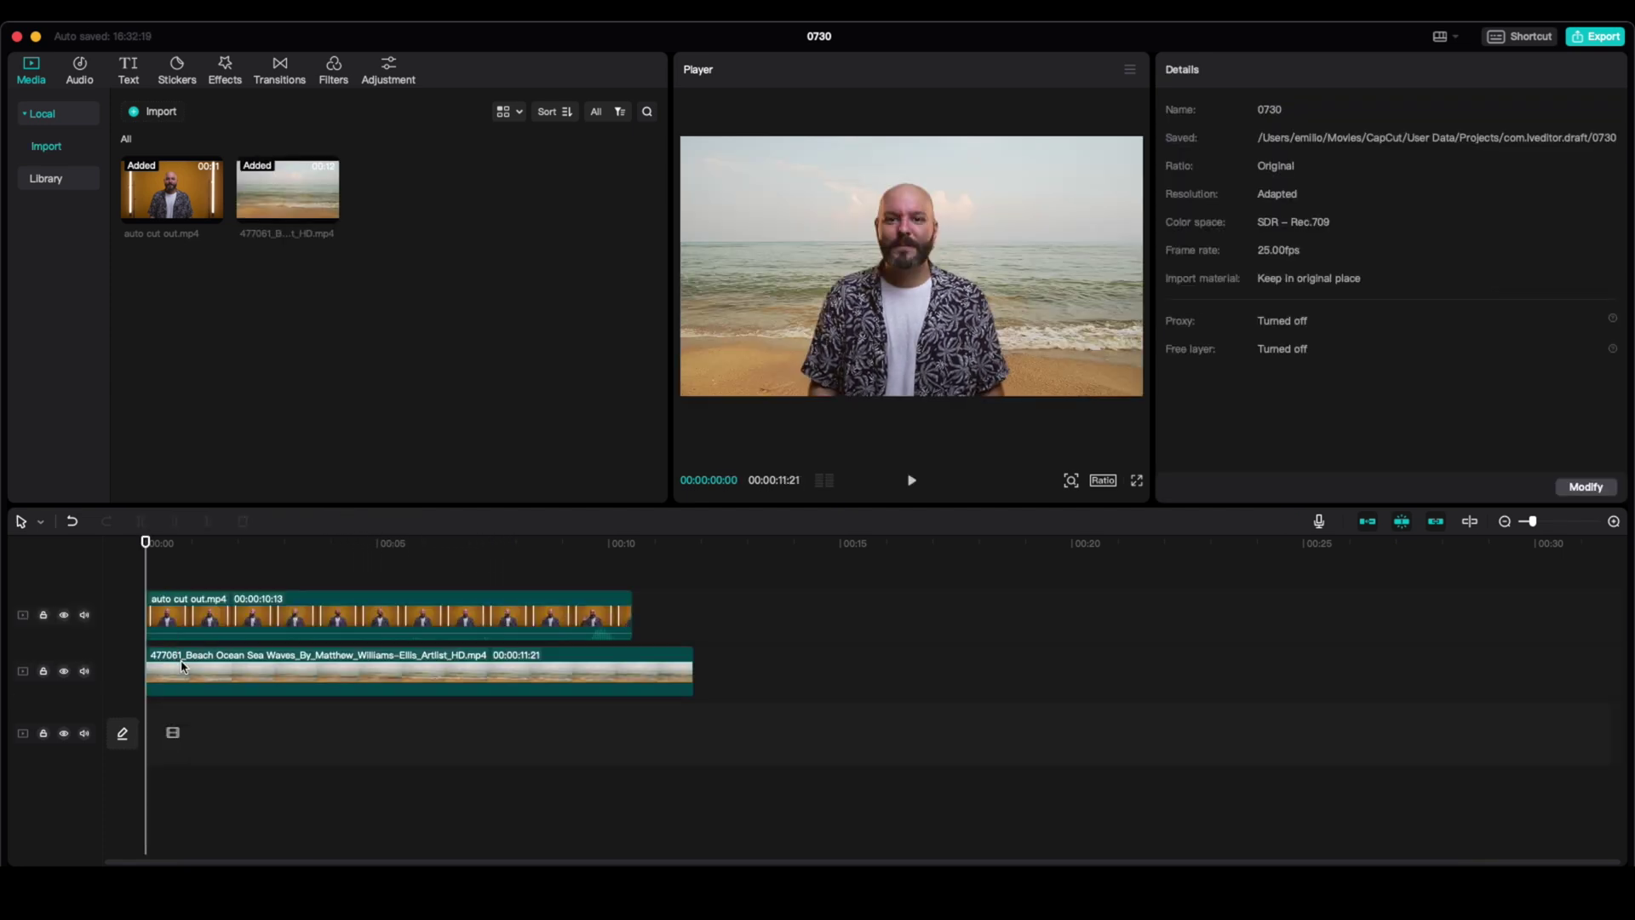
Step: Select the beach ocean waves clip under the cutout presenter and preview the composite
left_click(182, 667)
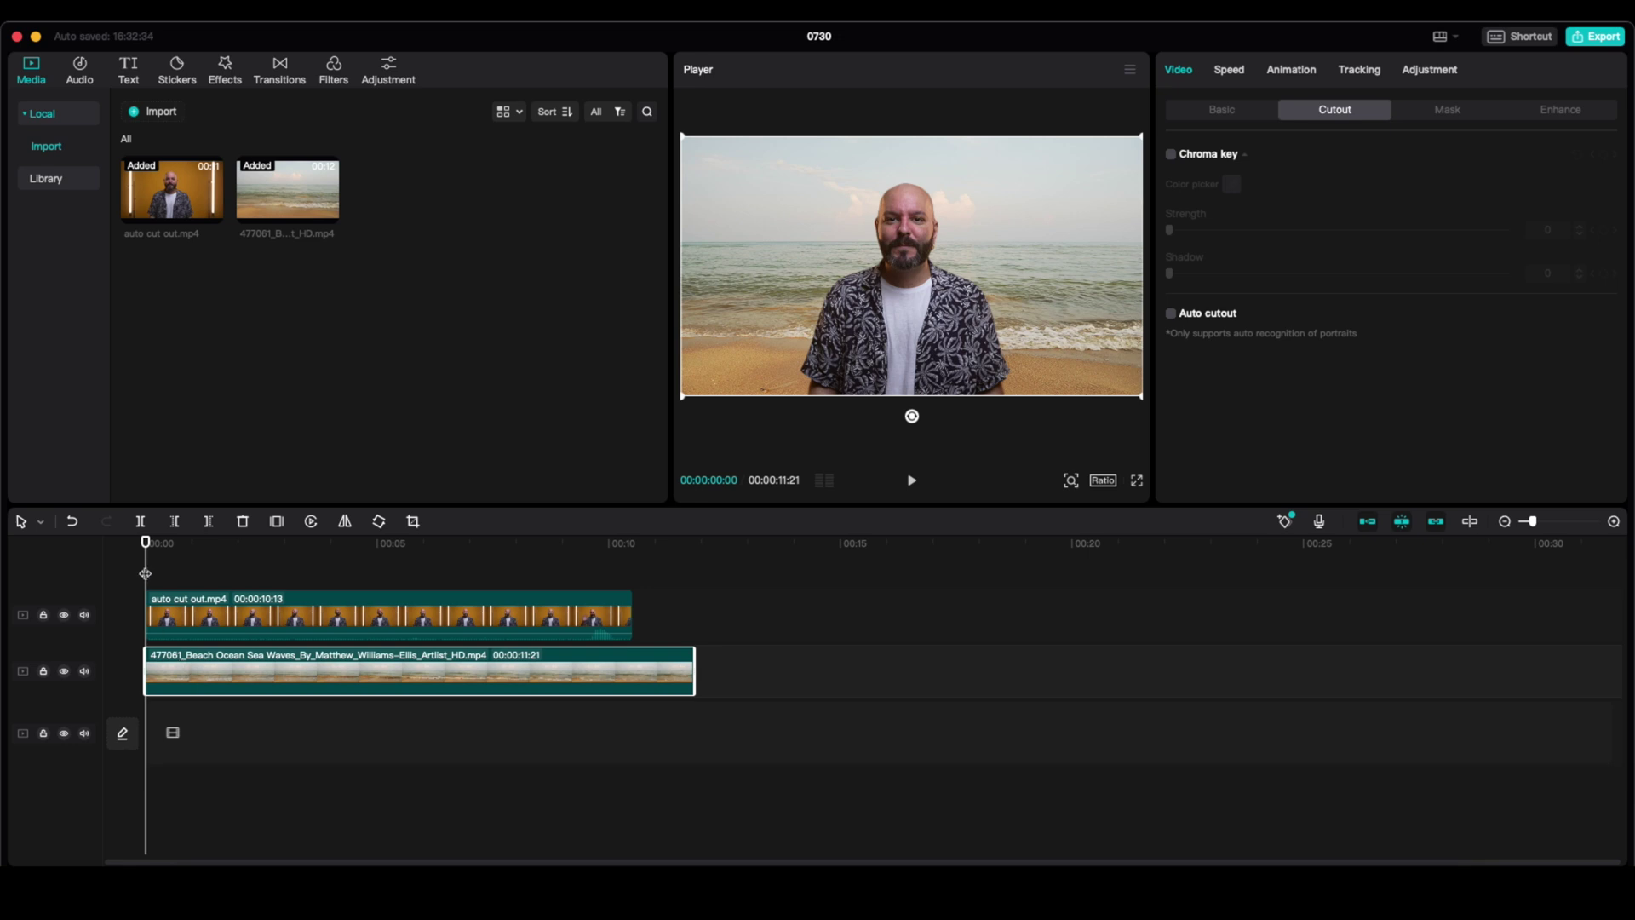
key("space")
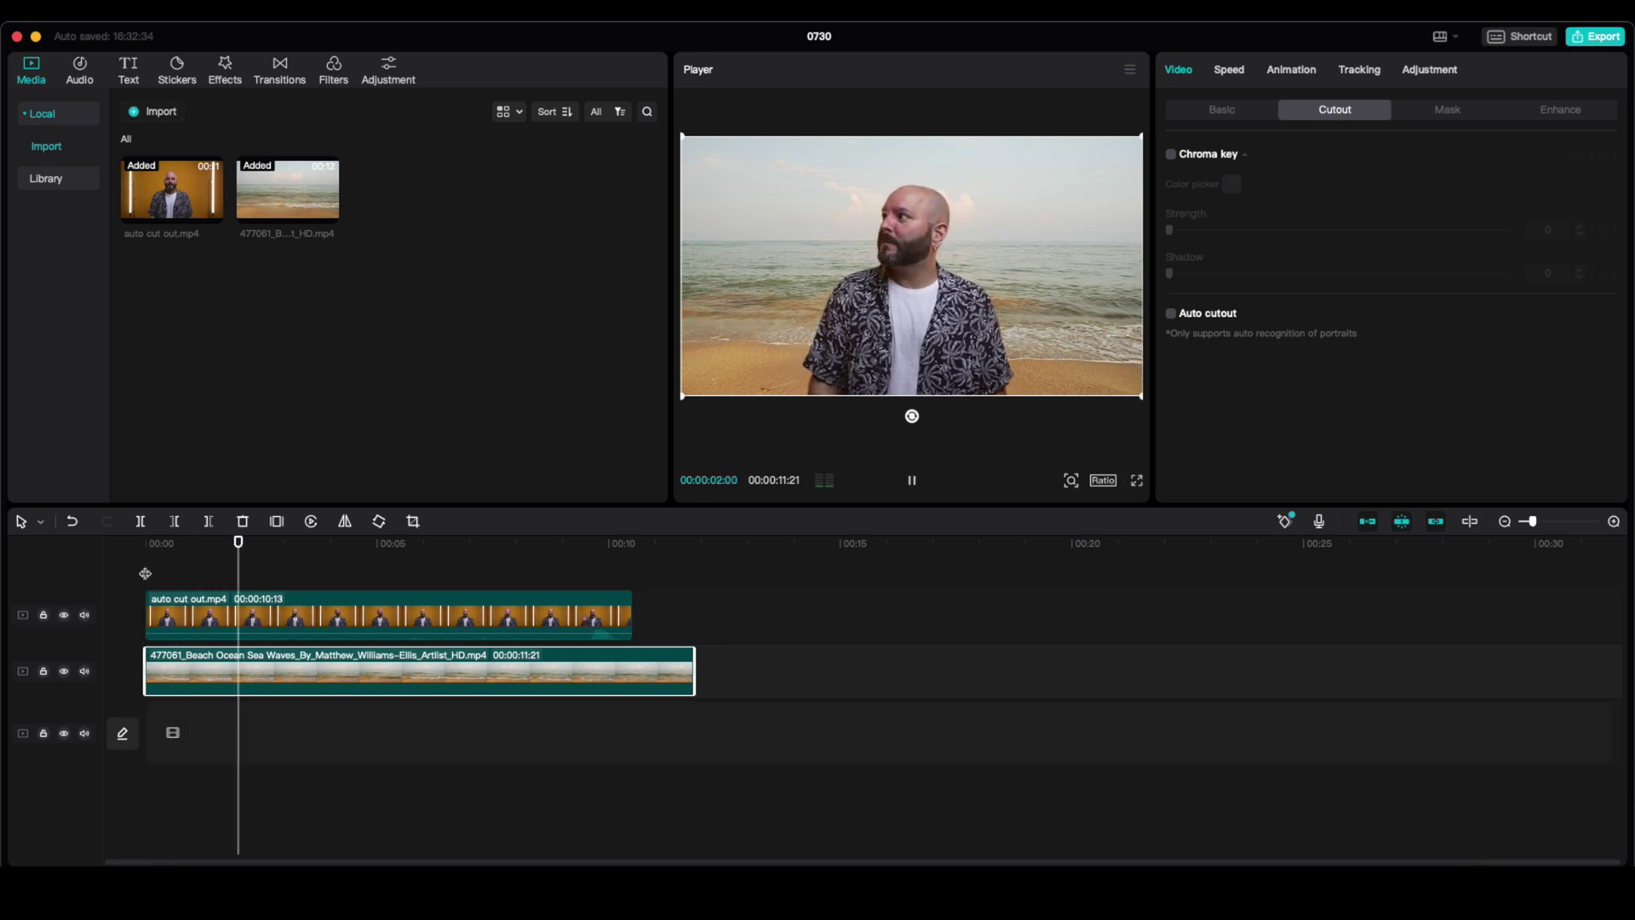